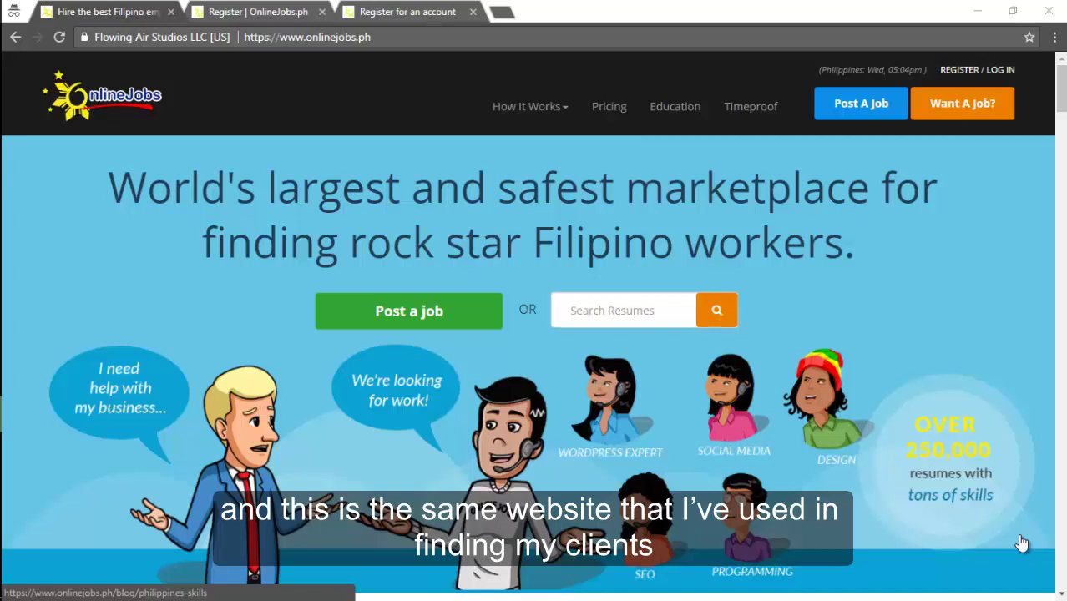
Step: Sign up as a jobseeker via 'I Want To Work', entering name, email, password and ticking 'I am Filipino'
{"action": "left_click", "coordinate": [947, 120]}
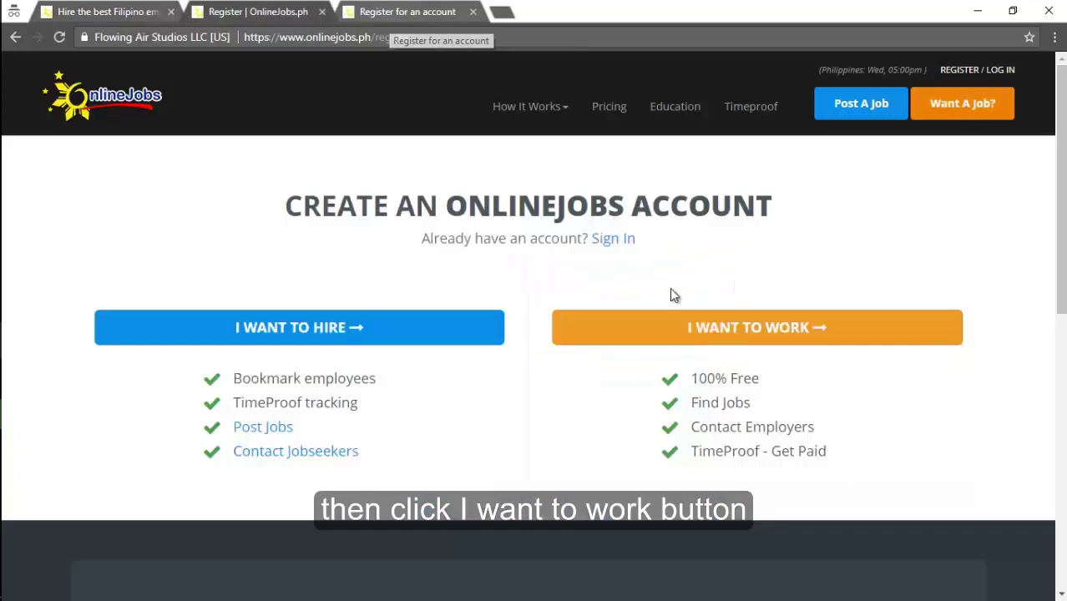
{"action": "left_click", "coordinate": [687, 329]}
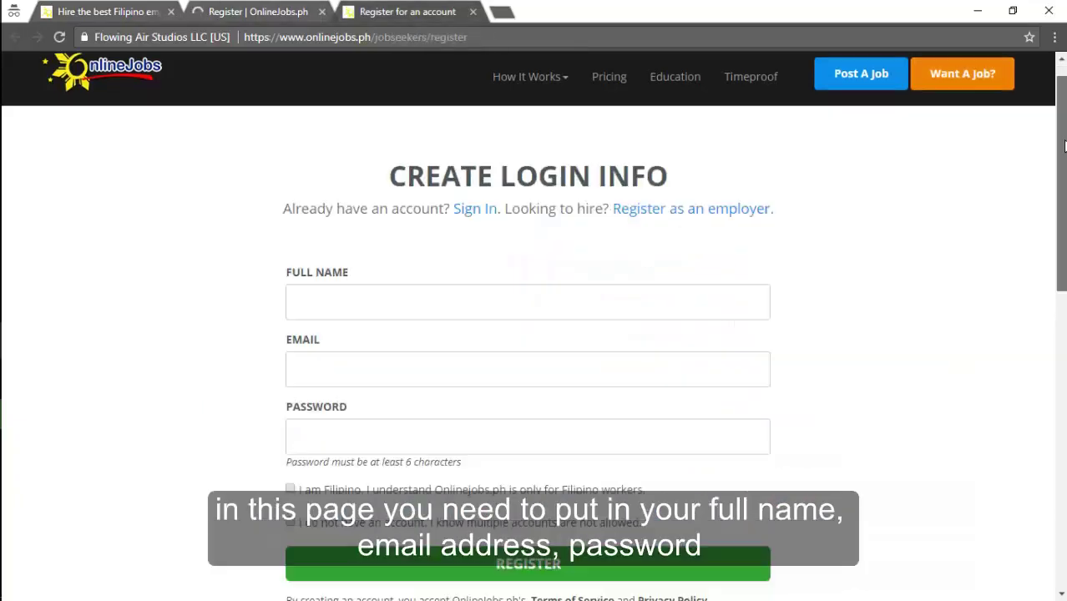
{"action": "scroll", "coordinate": [1065, 158], "scroll_direction": "down", "scroll_amount": 1}
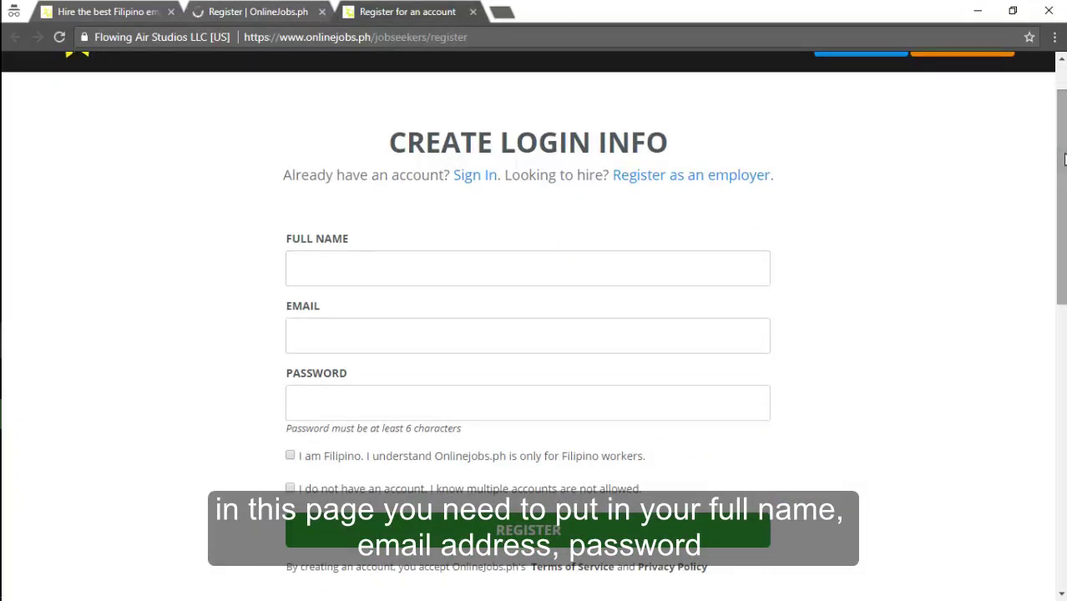
{"action": "left_click_drag", "start_coordinate": [1065, 159], "coordinate": [1065, 163]}
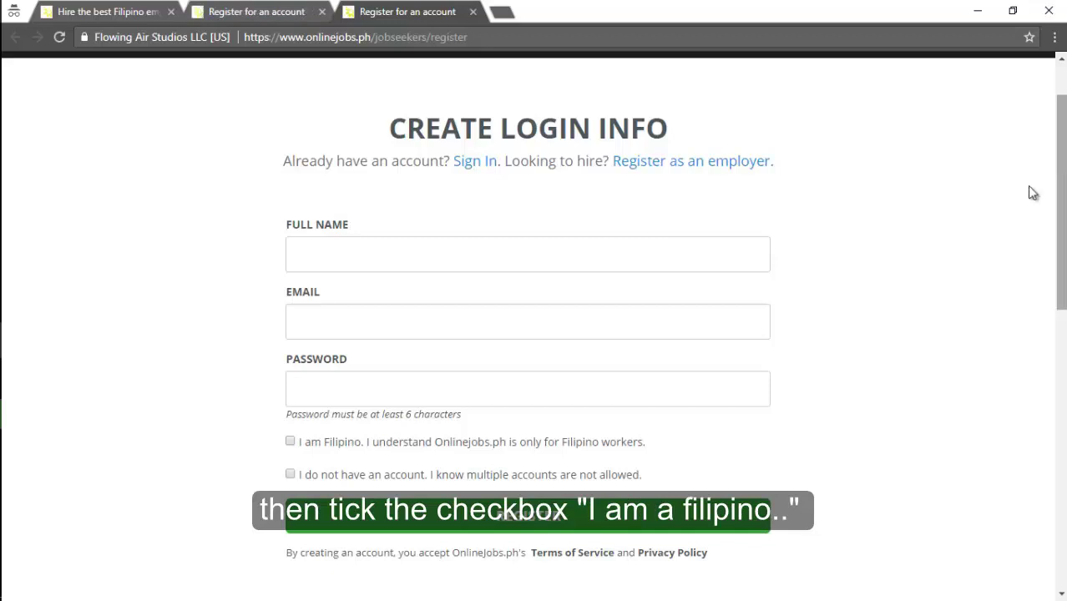
{"action": "left_click", "coordinate": [292, 444]}
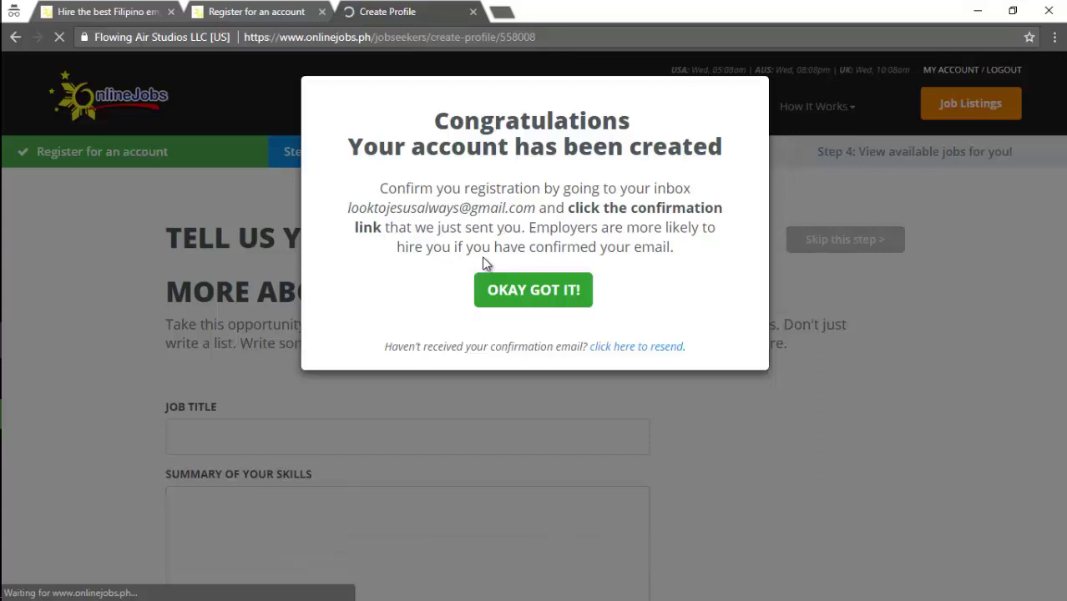
Step: Dismiss the account-created notice and set the job title to 'All-around & Multi-talented Virtual Assistant'
{"action": "left_click", "coordinate": [518, 292]}
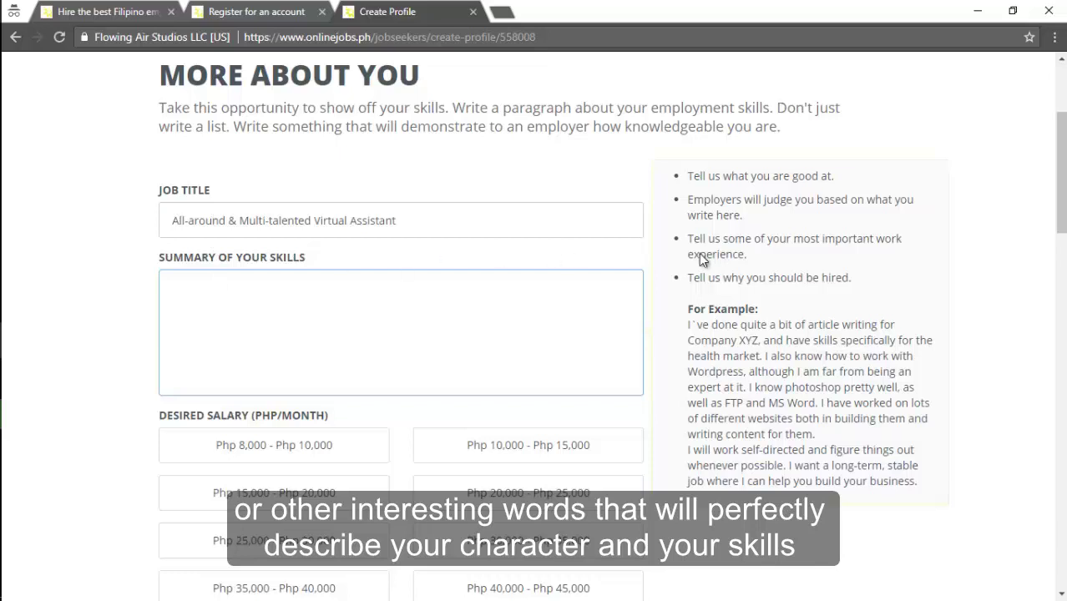
{"action": "left_click_drag", "start_coordinate": [1061, 166], "coordinate": [1062, 190]}
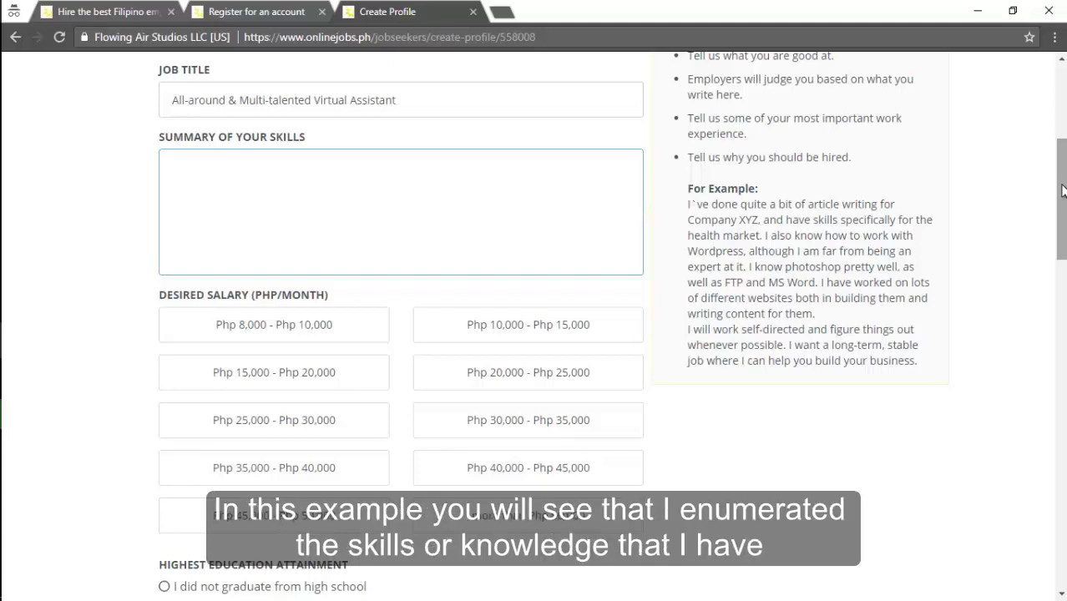
Step: Paste a skills summary covering Shopify, eBay, Email Marketing, Amazon Selling and 6 years' support
{"action": "type", "text": "I have great knowledge in Shopify, Ebay, Email Marketing and Amazon Selling. I am very passionate delivering 100% professionalism to all my clients. I am a Computer Engineering Graduate. Customer Service and Digital Marketing are the skills I am very much proud of. I have 6 years work experience as a Technical/Customer Support."}
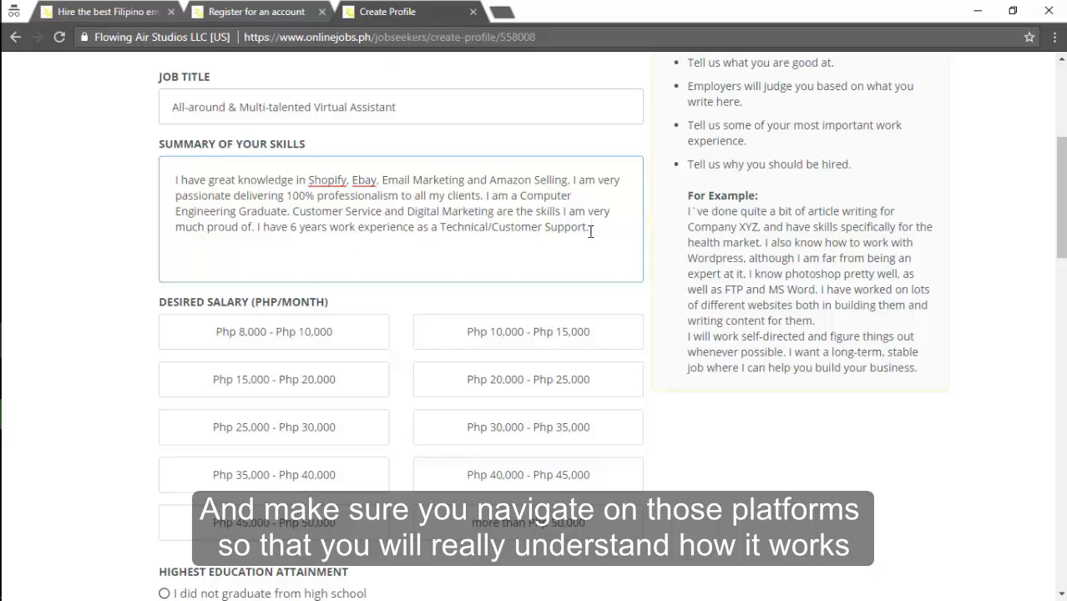
Step: Choose Php 10,000 - Php 15,000 as the desired monthly salary after trying other ranges
{"action": "scroll", "coordinate": [501, 222], "scroll_direction": "down", "scroll_amount": 2}
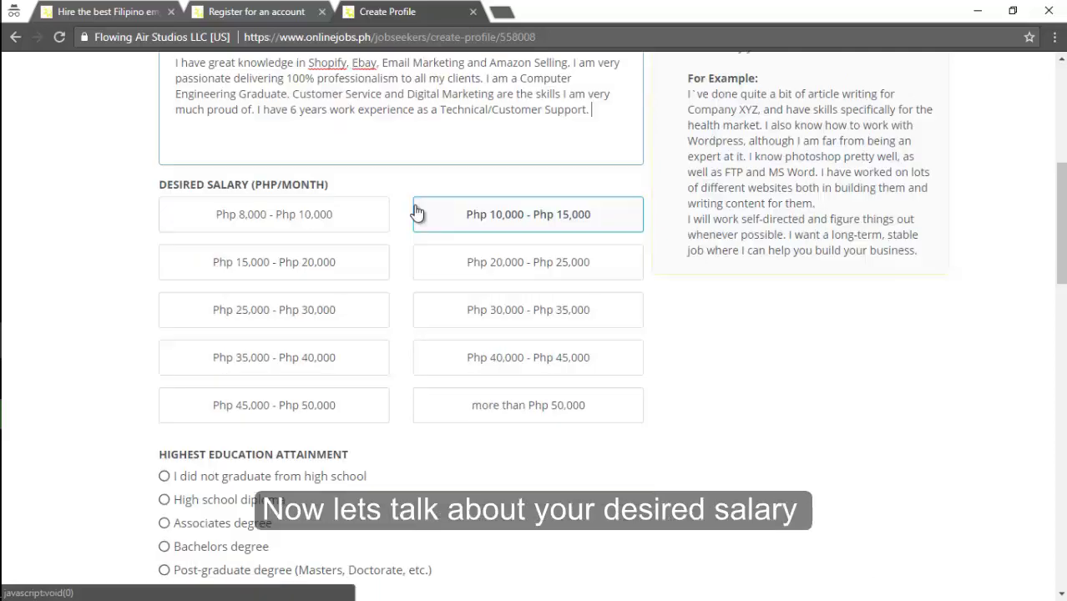
{"action": "left_click", "coordinate": [358, 224]}
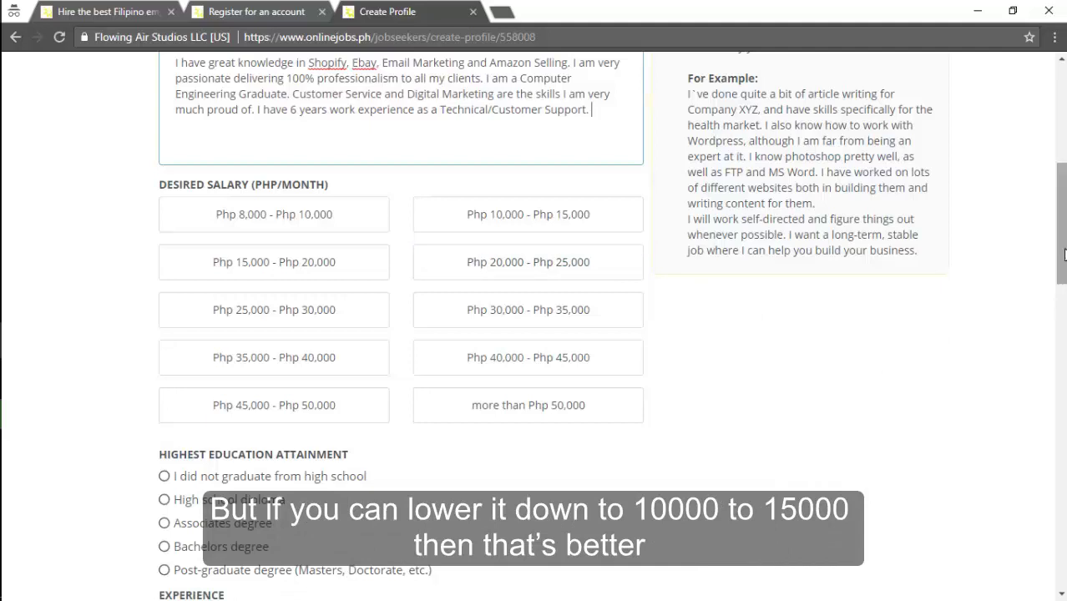
{"action": "left_click_drag", "start_coordinate": [1064, 262], "coordinate": [1064, 268]}
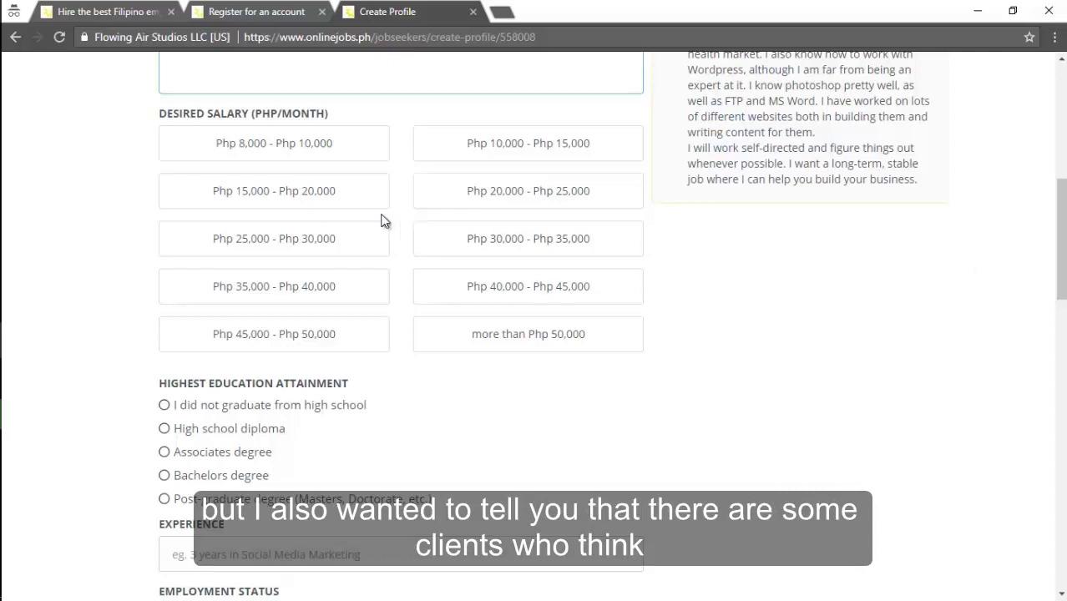
{"action": "left_click", "coordinate": [338, 209]}
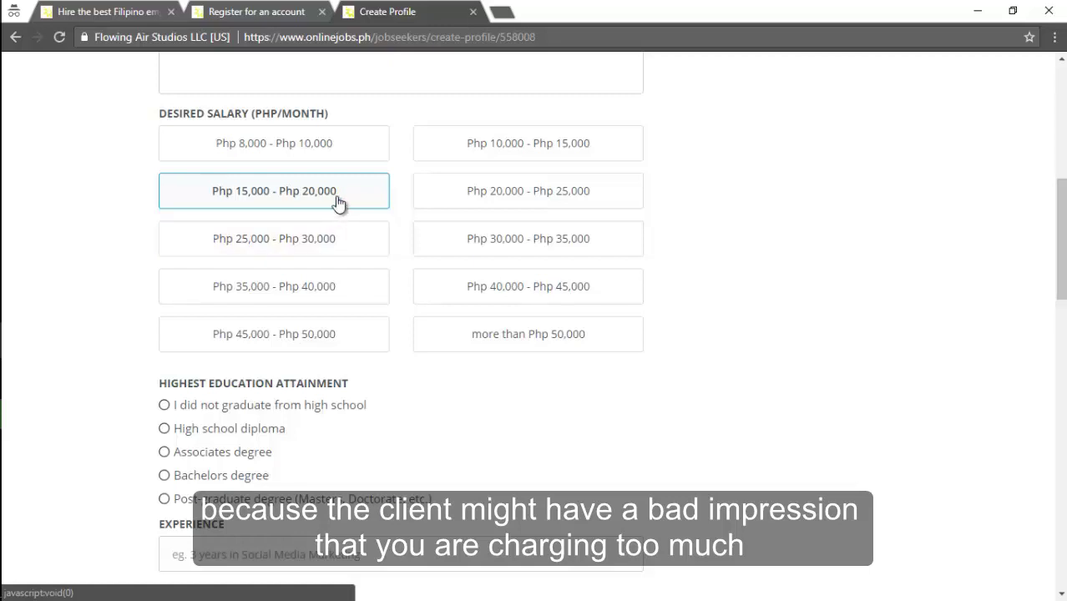
{"action": "left_click", "coordinate": [488, 165]}
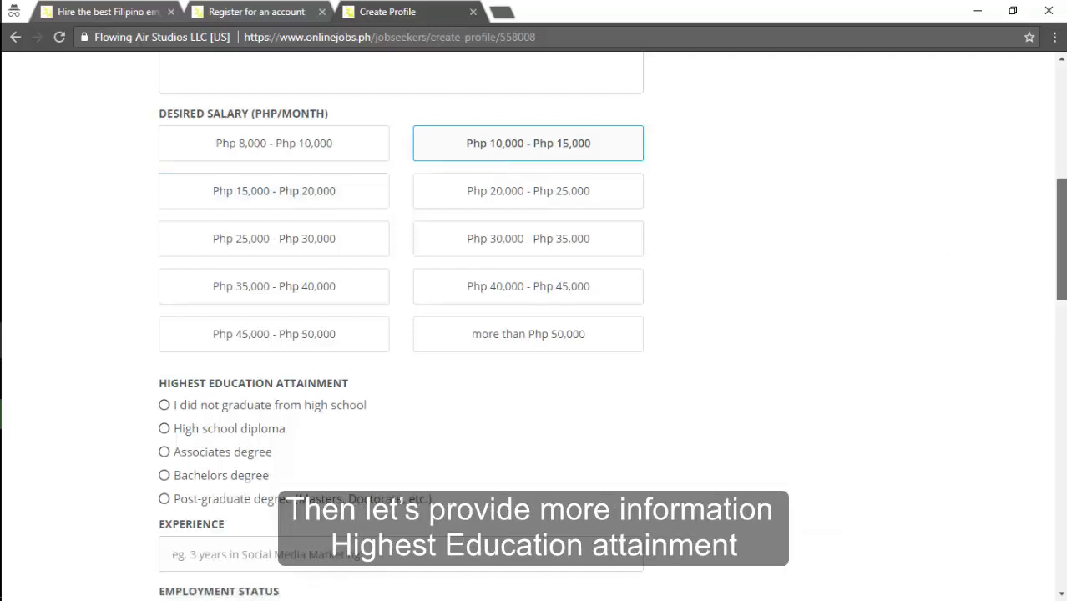
Step: Select Bachelors degree as the highest education attainment
{"action": "scroll", "coordinate": [1059, 250], "scroll_direction": "down", "scroll_amount": 1}
{"action": "scroll", "coordinate": [940, 284], "scroll_direction": "down", "scroll_amount": 2}
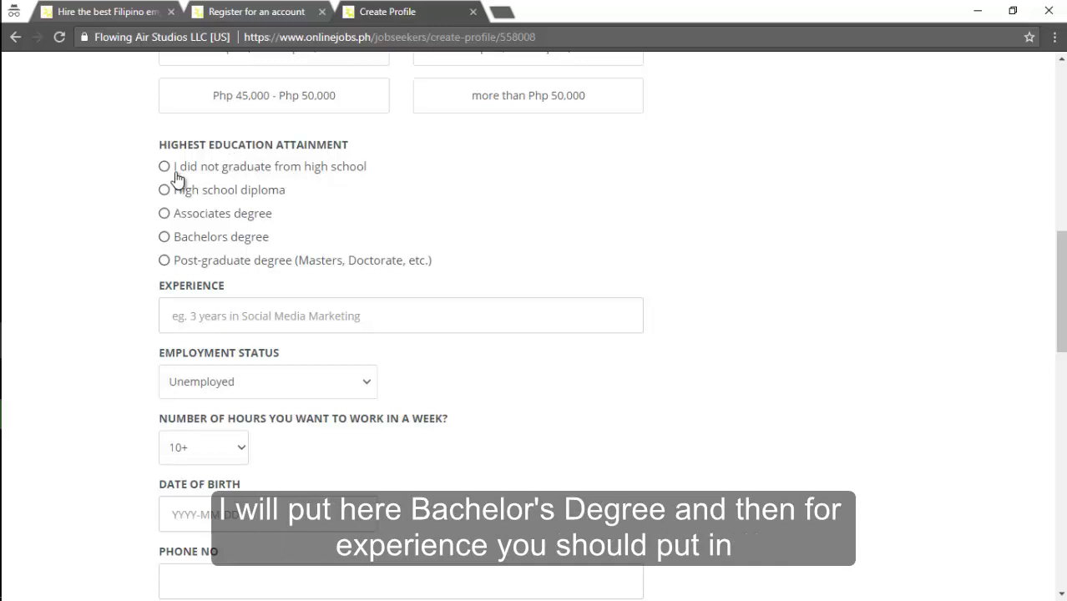
{"action": "left_click", "coordinate": [164, 239]}
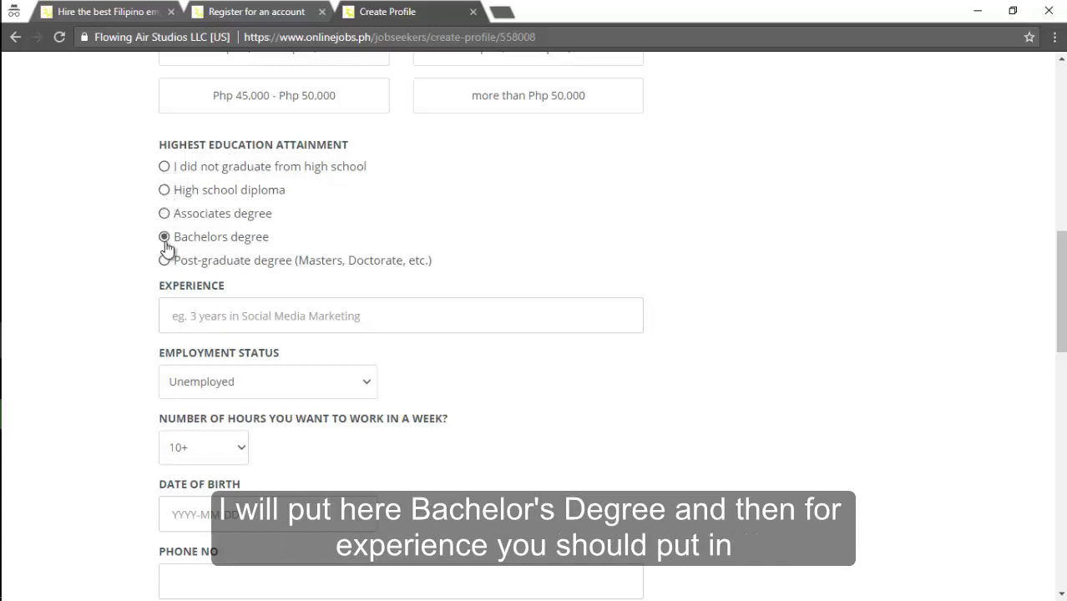
Step: Enter '6 years Technical Support' in the Experience field
{"action": "left_click", "coordinate": [213, 318]}
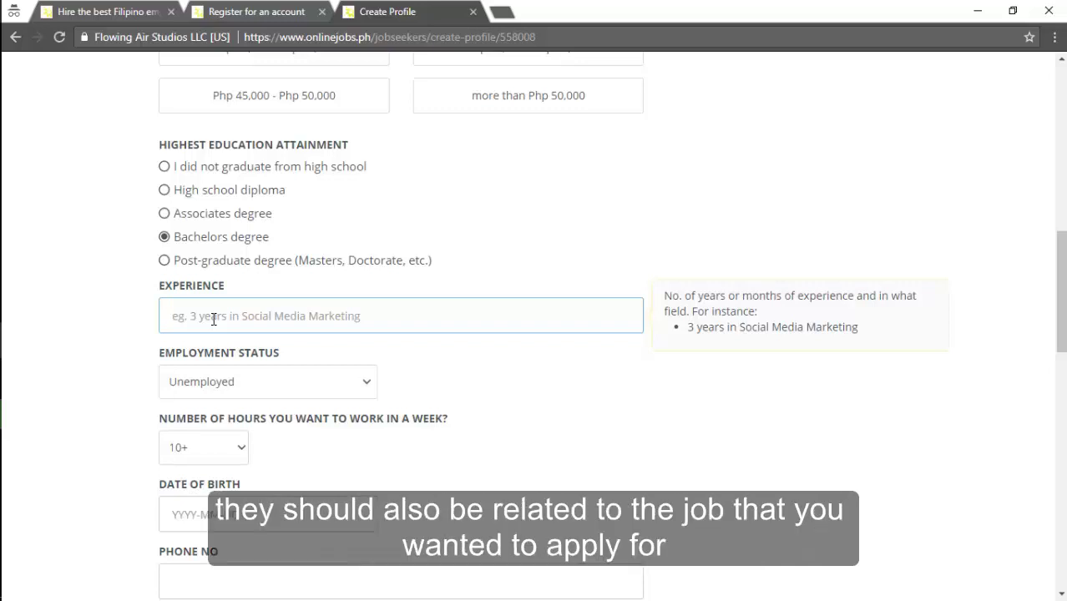
{"action": "type", "text": "6 years"}
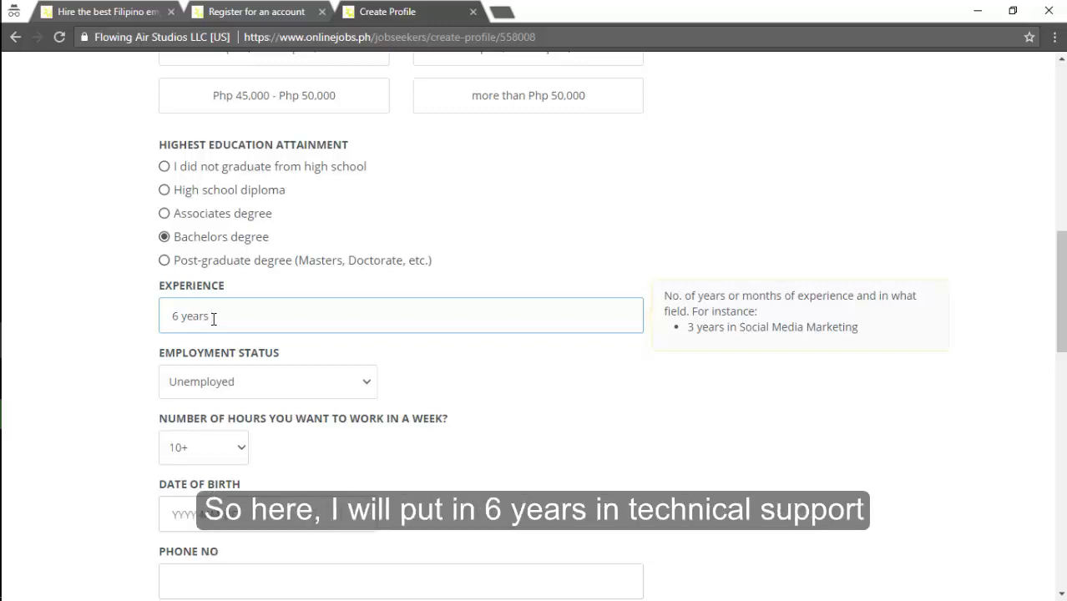
{"action": "type", "text": " t"}
{"action": "key", "text": "BackSpace"}
{"action": "type", "text": "Technical Support"}
Step: Complete the experience as '6 years Technical Support Expert' and set weekly hours to 40+
{"action": "type", "text": "Expert"}
{"action": "left_click", "coordinate": [409, 395]}
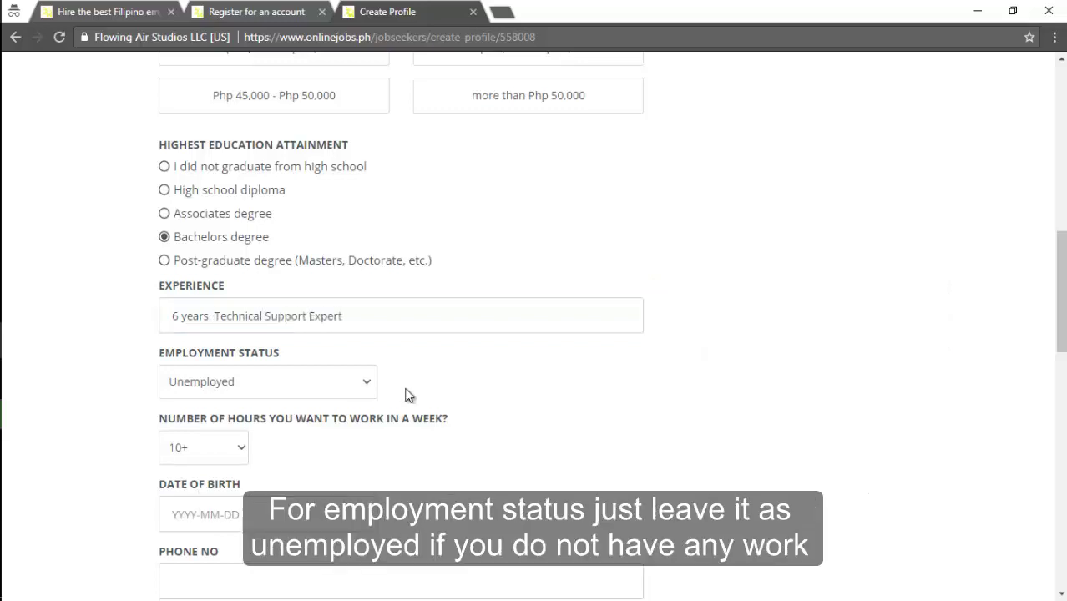
{"action": "left_click", "coordinate": [247, 449]}
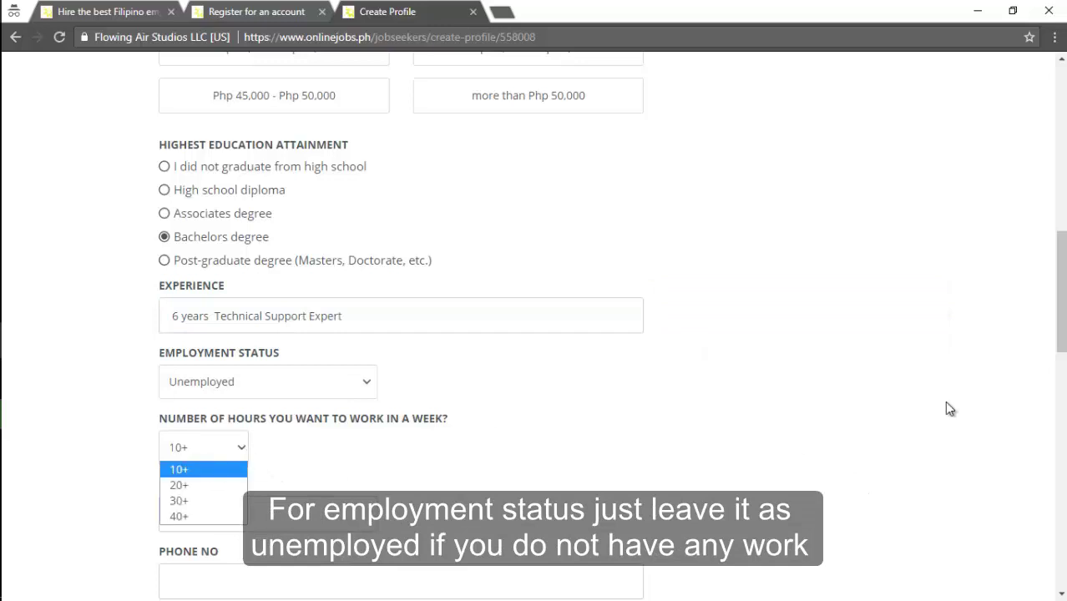
{"action": "left_click", "coordinate": [1059, 298]}
{"action": "scroll", "coordinate": [1059, 298], "scroll_direction": "down", "scroll_amount": 3}
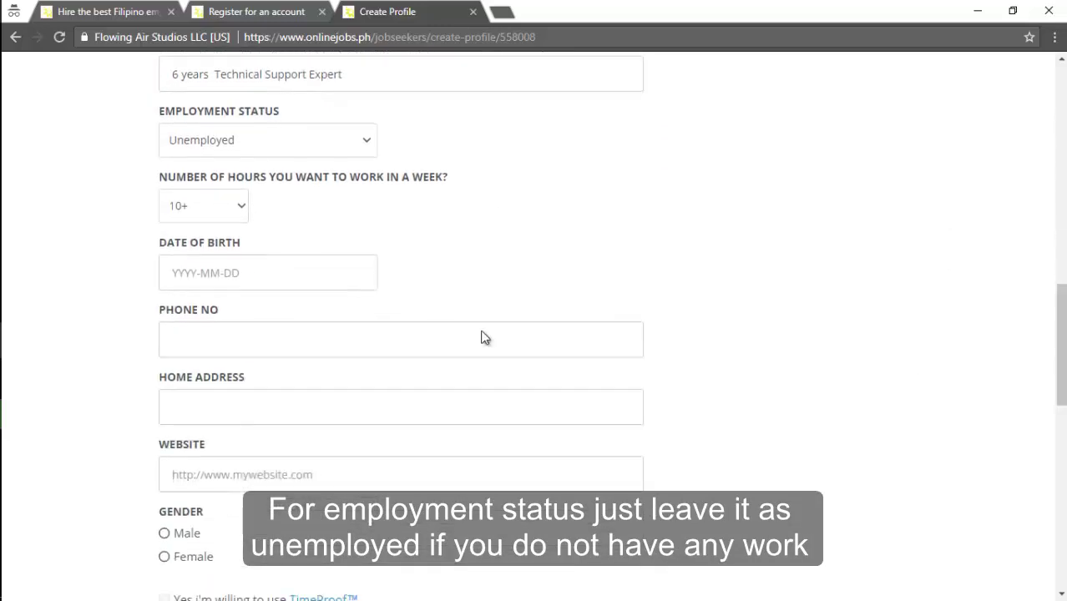
{"action": "left_click", "coordinate": [239, 207]}
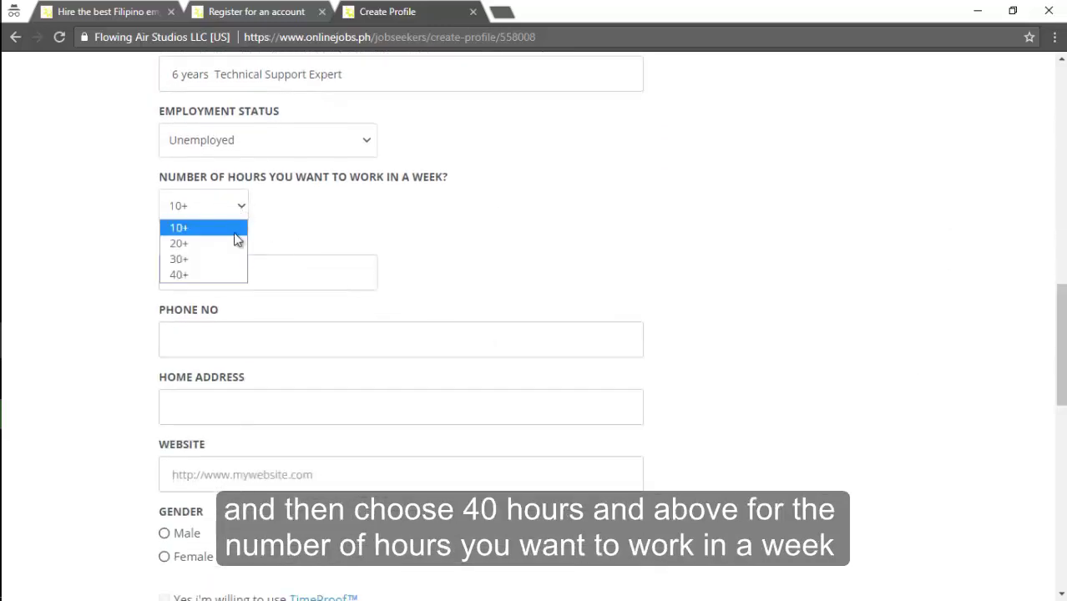
{"action": "left_click", "coordinate": [213, 275]}
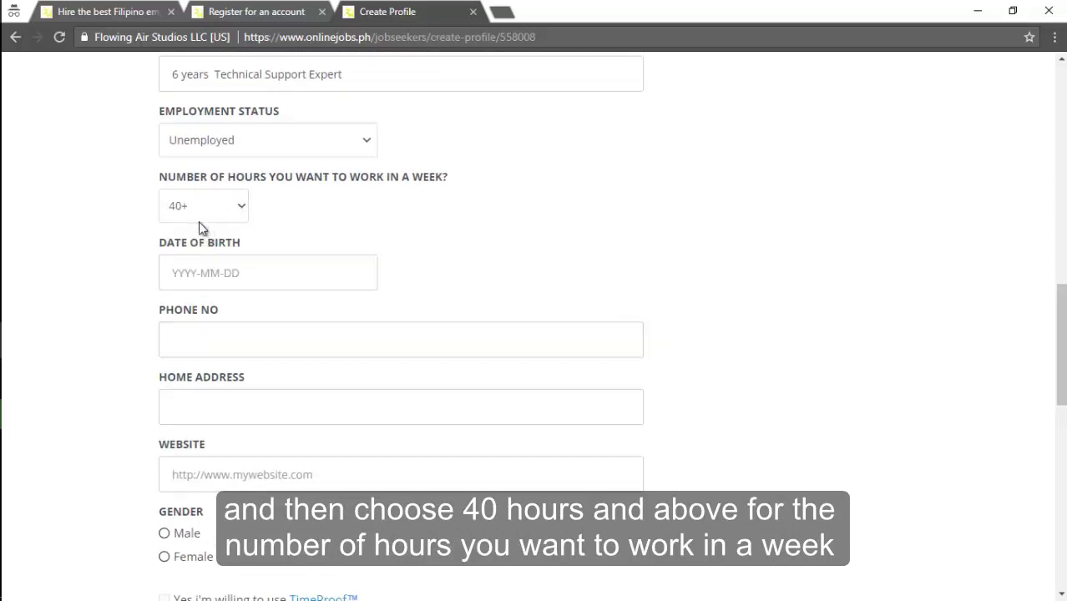
Step: Fill in the date of birth, keeping weekly hours at 40+
{"action": "left_click", "coordinate": [231, 273]}
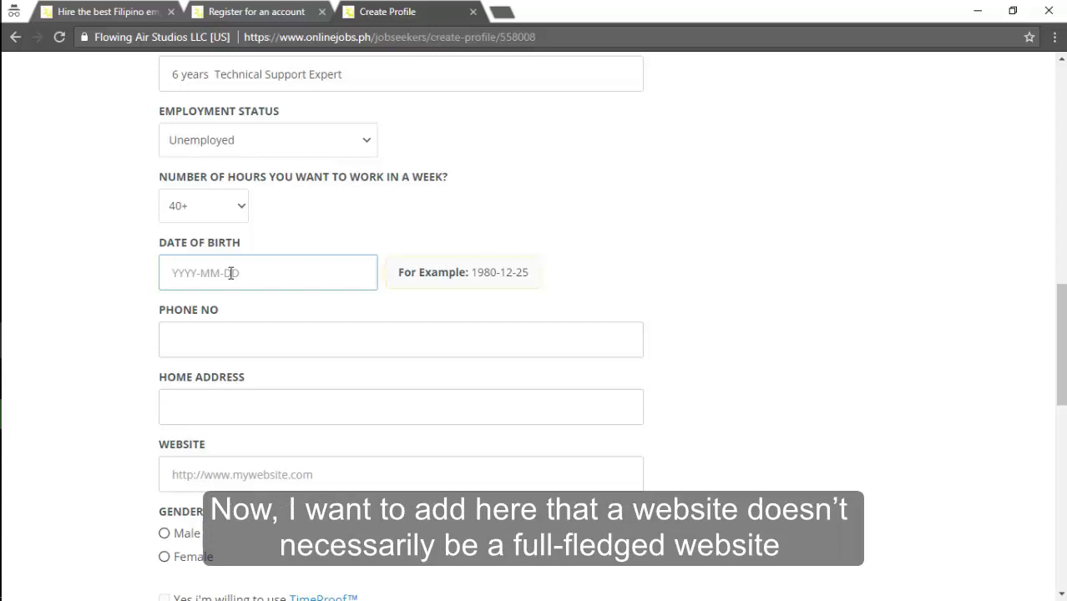
{"action": "left_click", "coordinate": [245, 201]}
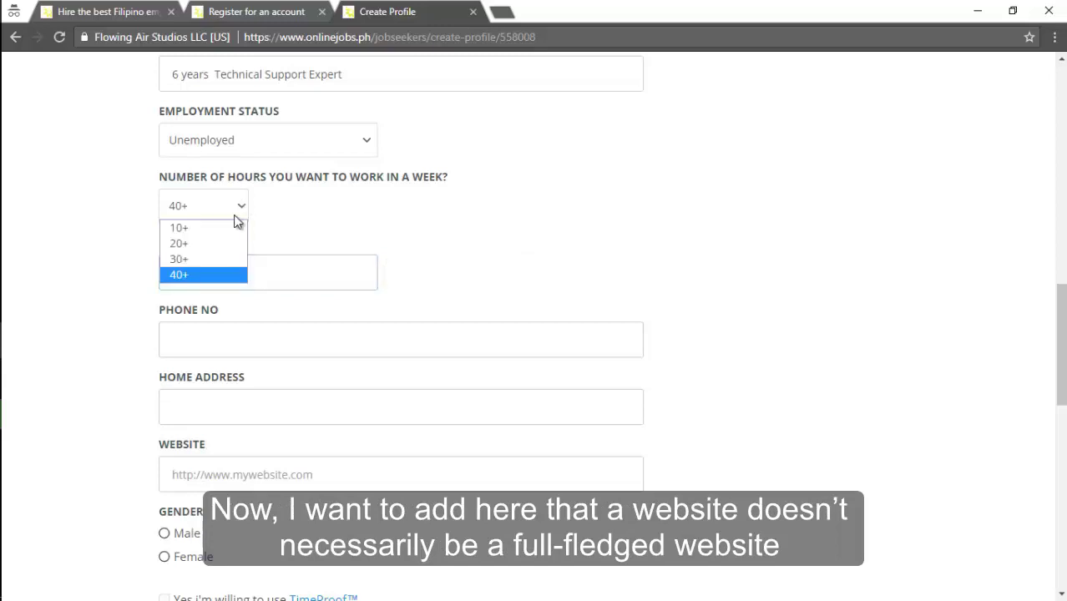
{"action": "left_click", "coordinate": [195, 276]}
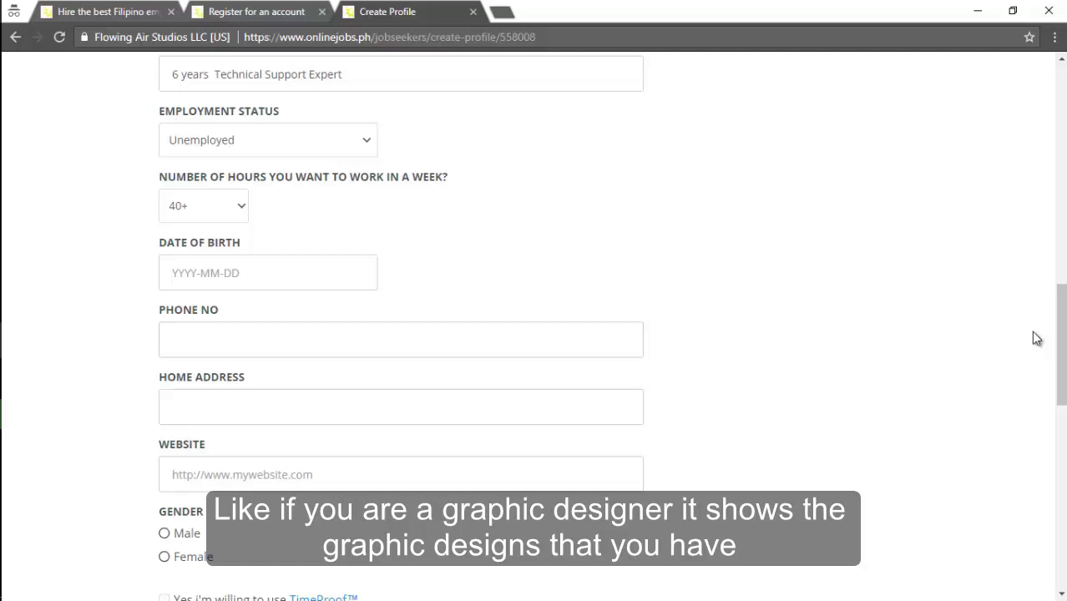
{"action": "left_click_drag", "start_coordinate": [1060, 338], "coordinate": [842, 346]}
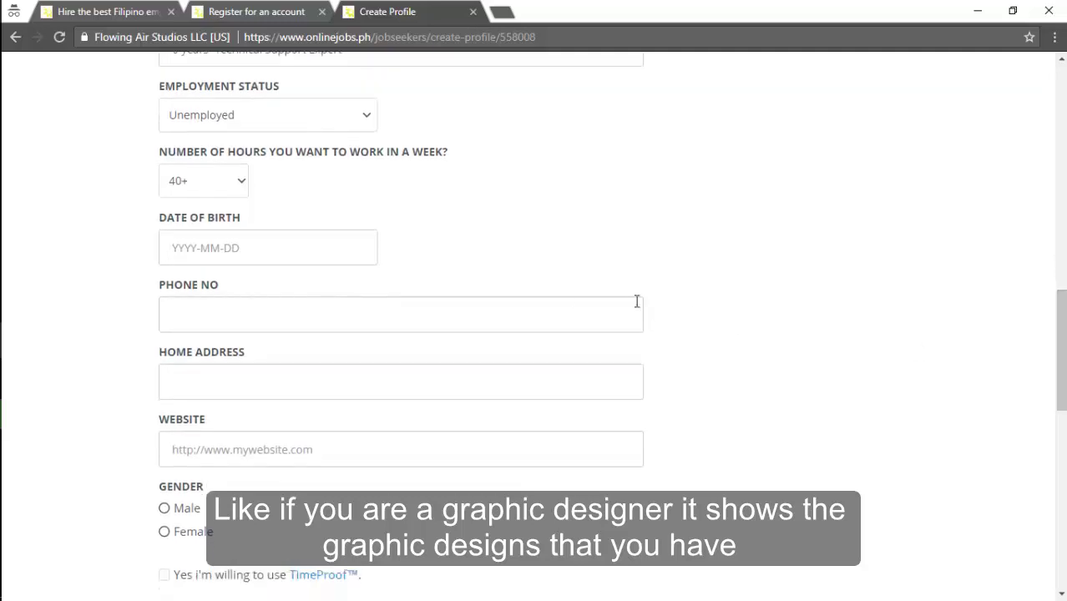
{"action": "left_click", "coordinate": [299, 254]}
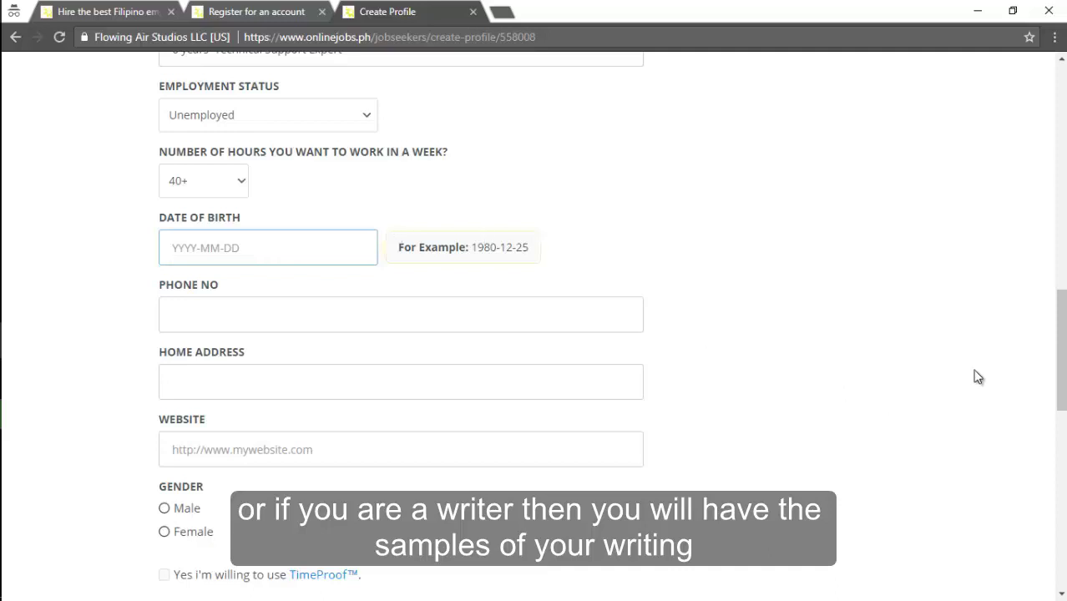
{"action": "left_click_drag", "start_coordinate": [1055, 330], "coordinate": [1054, 343]}
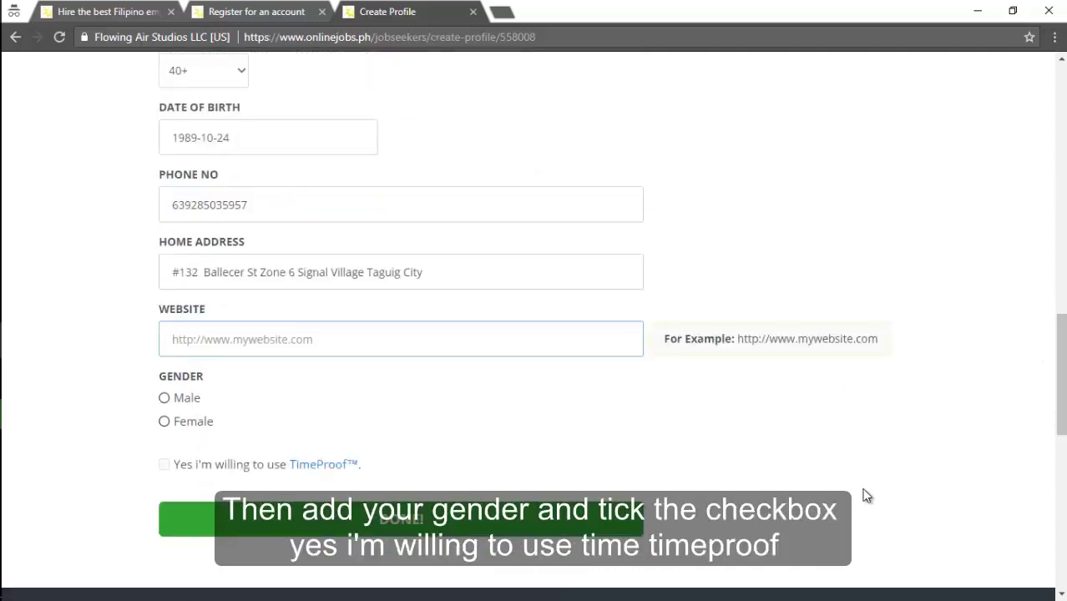
Step: Set gender to Female and tick willingness to use TimeProof
{"action": "left_click", "coordinate": [166, 423]}
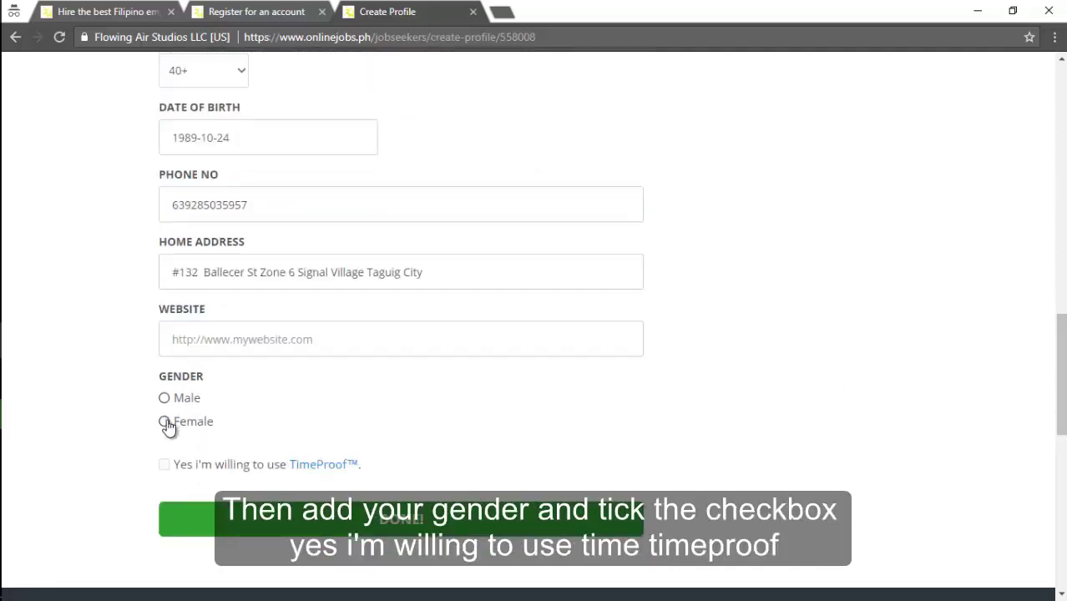
{"action": "left_click", "coordinate": [166, 468]}
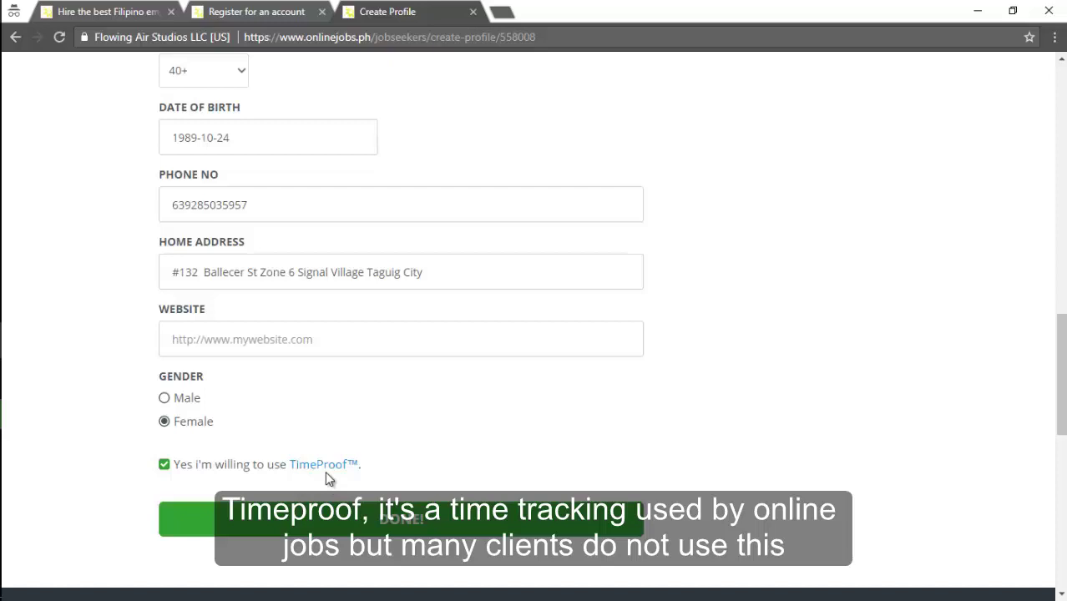
{"action": "mouse_move", "coordinate": [326, 473]}
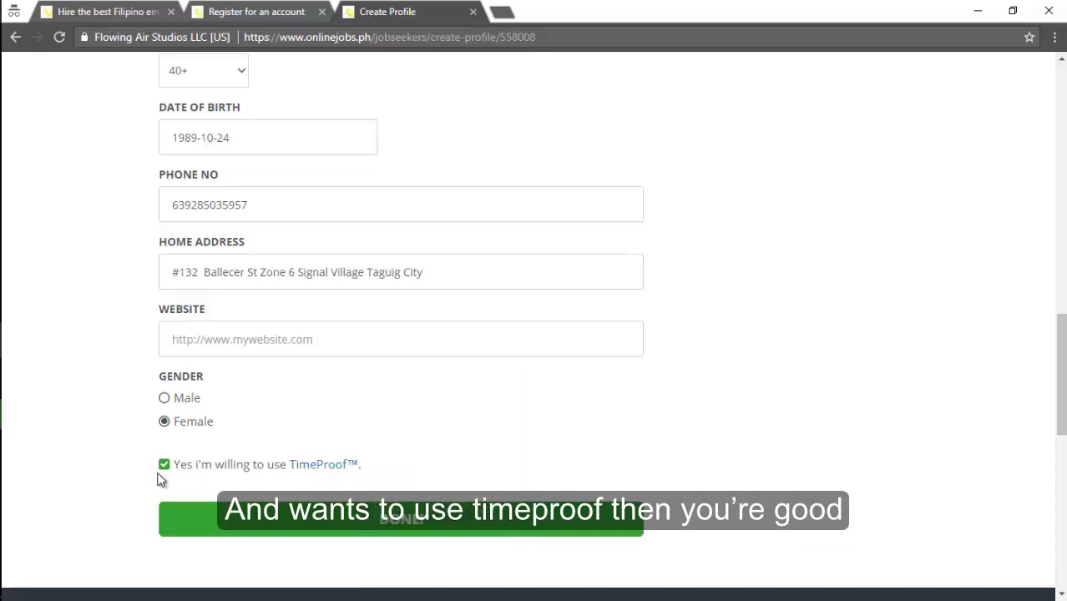
Step: Submit the profile, browse the Office & Admin skills, then show the English category for rating
{"action": "left_click", "coordinate": [333, 544]}
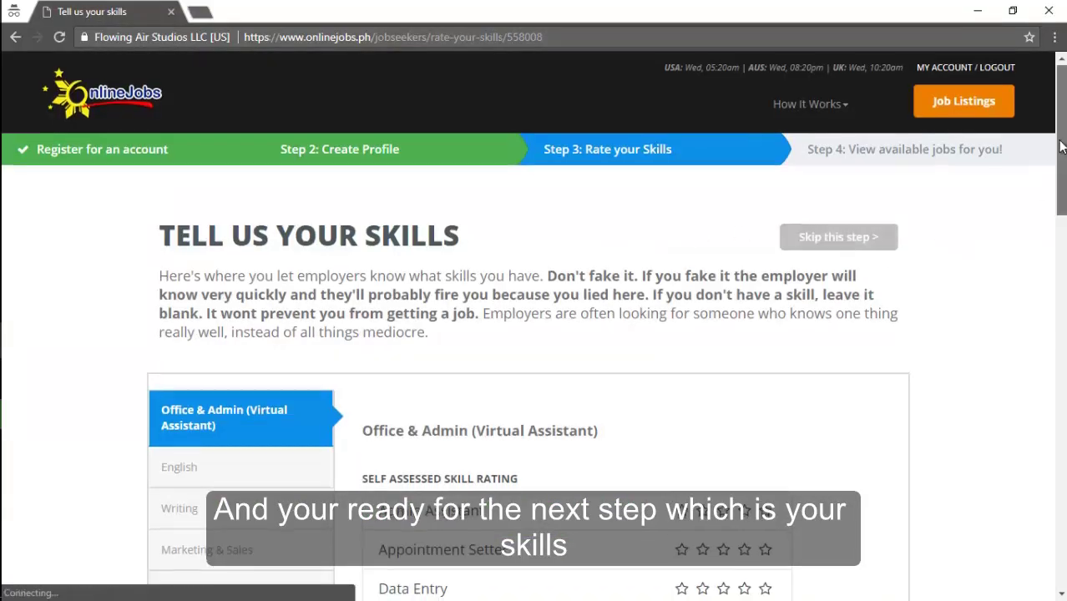
{"action": "scroll", "coordinate": [1062, 150], "scroll_direction": "down", "scroll_amount": 1}
{"action": "scroll", "coordinate": [1061, 149], "scroll_direction": "down", "scroll_amount": 1}
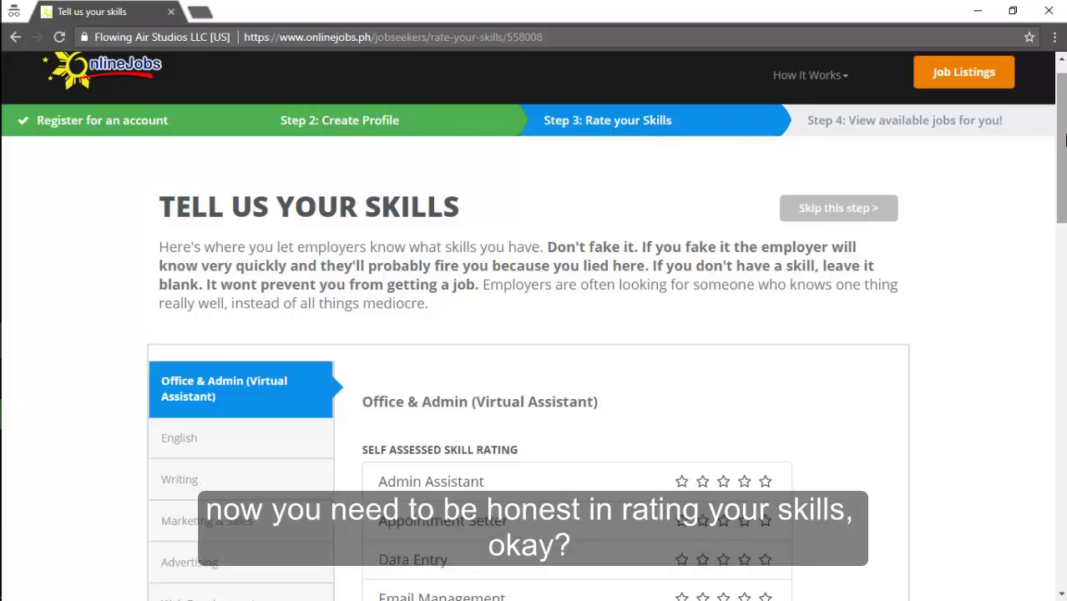
{"action": "left_click_drag", "start_coordinate": [1063, 146], "coordinate": [1064, 222]}
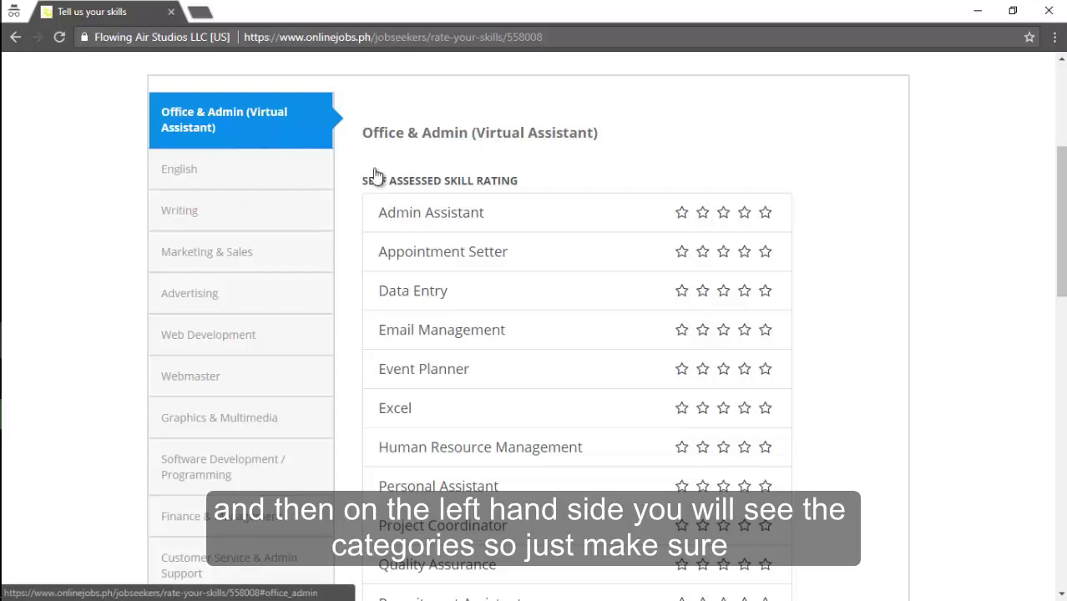
{"action": "left_click_drag", "start_coordinate": [1057, 223], "coordinate": [1059, 293]}
{"action": "scroll", "coordinate": [1059, 292], "scroll_direction": "up", "scroll_amount": 4}
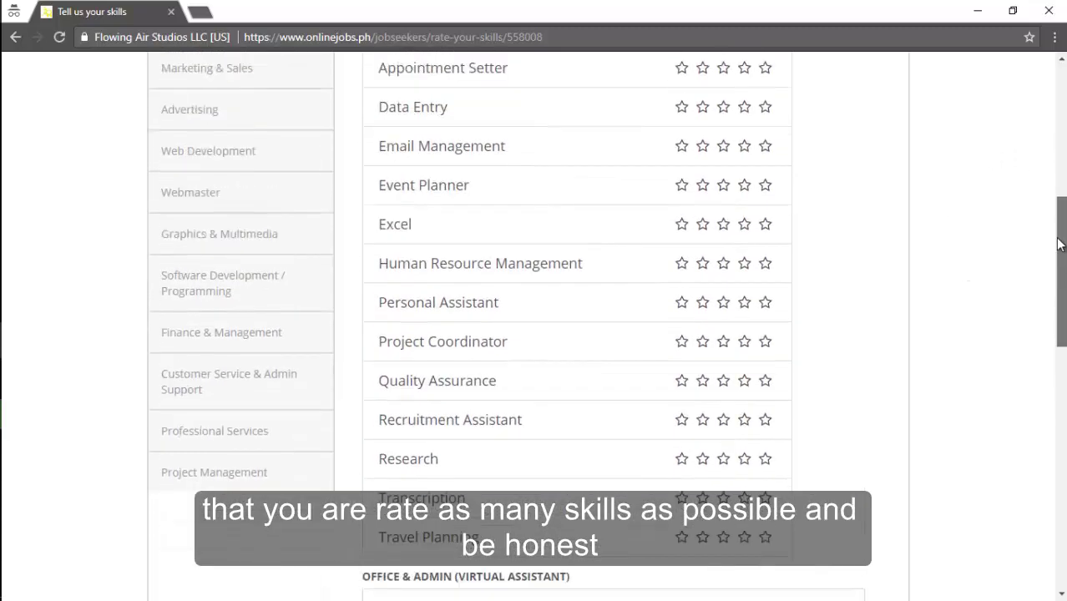
{"action": "left_click", "coordinate": [250, 201]}
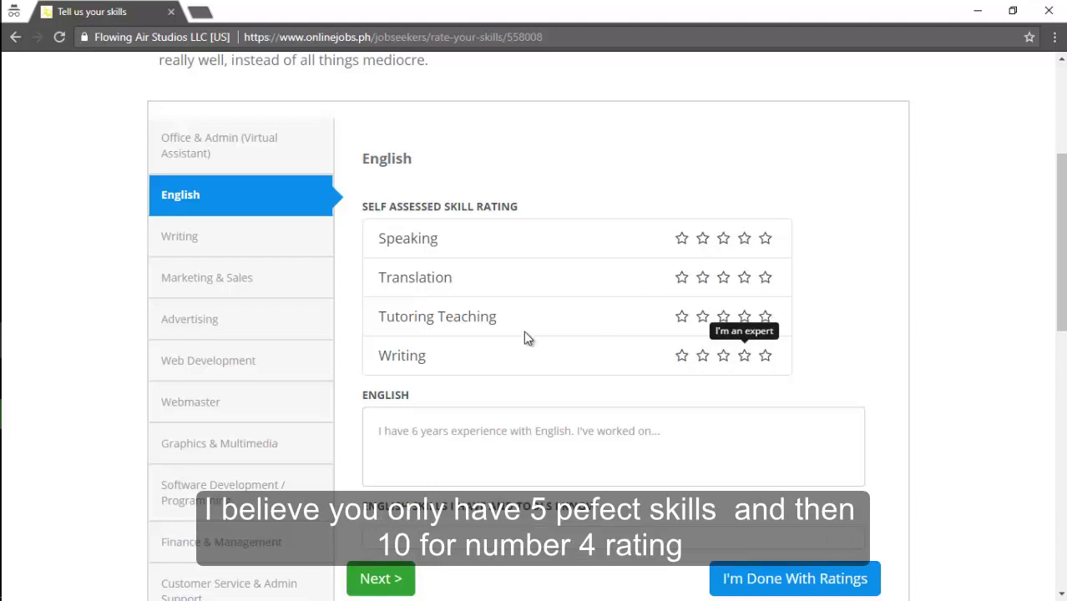
Step: Rate Google AdWords five stars and start the Advertising experience description
{"action": "left_click", "coordinate": [261, 245]}
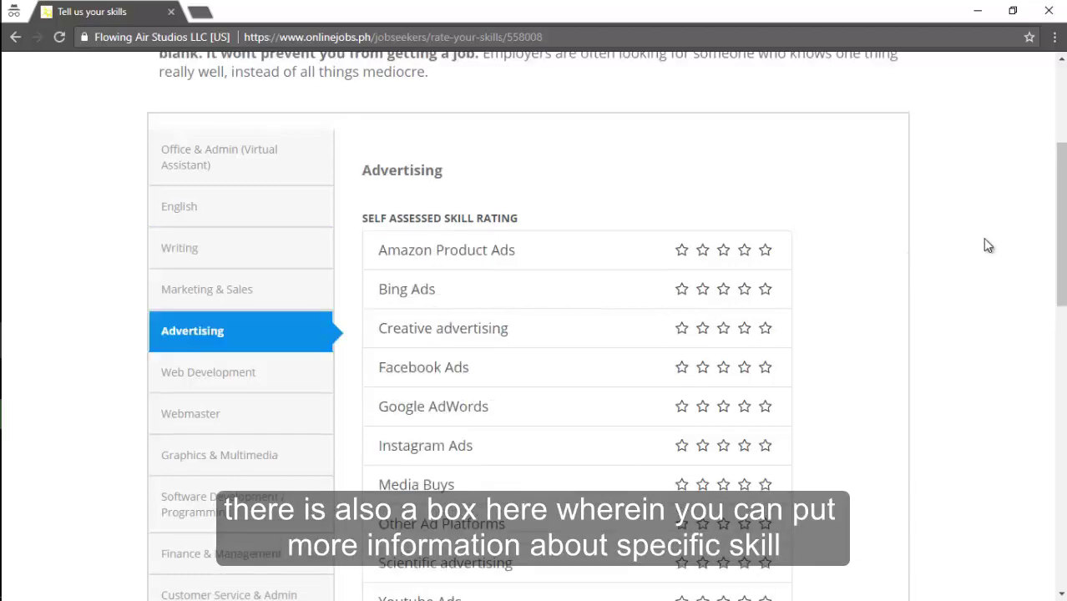
{"action": "left_click_drag", "start_coordinate": [1061, 191], "coordinate": [1061, 255]}
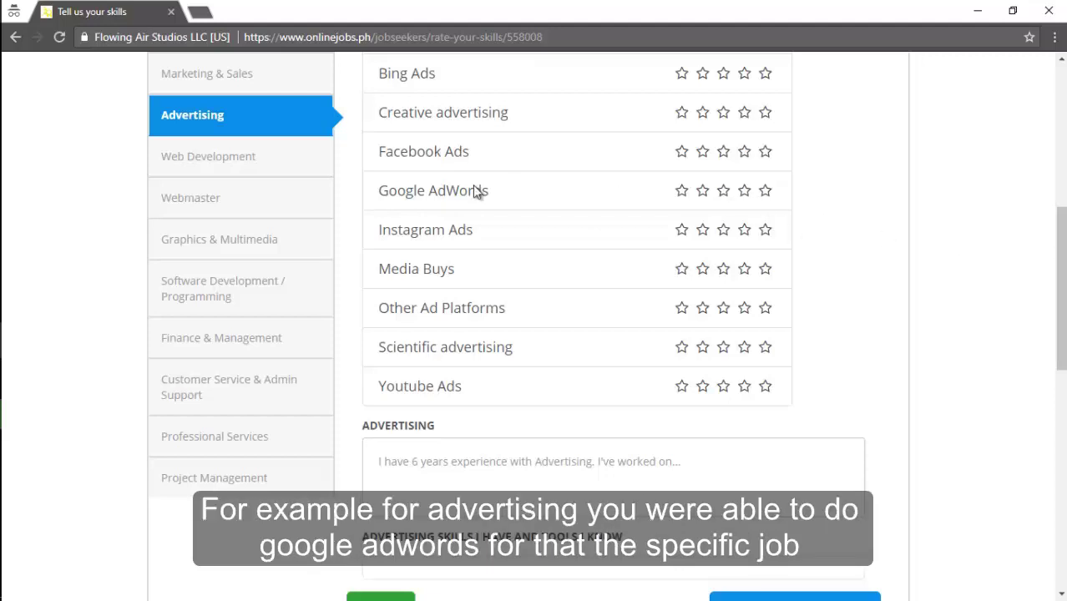
{"action": "left_click", "coordinate": [765, 194]}
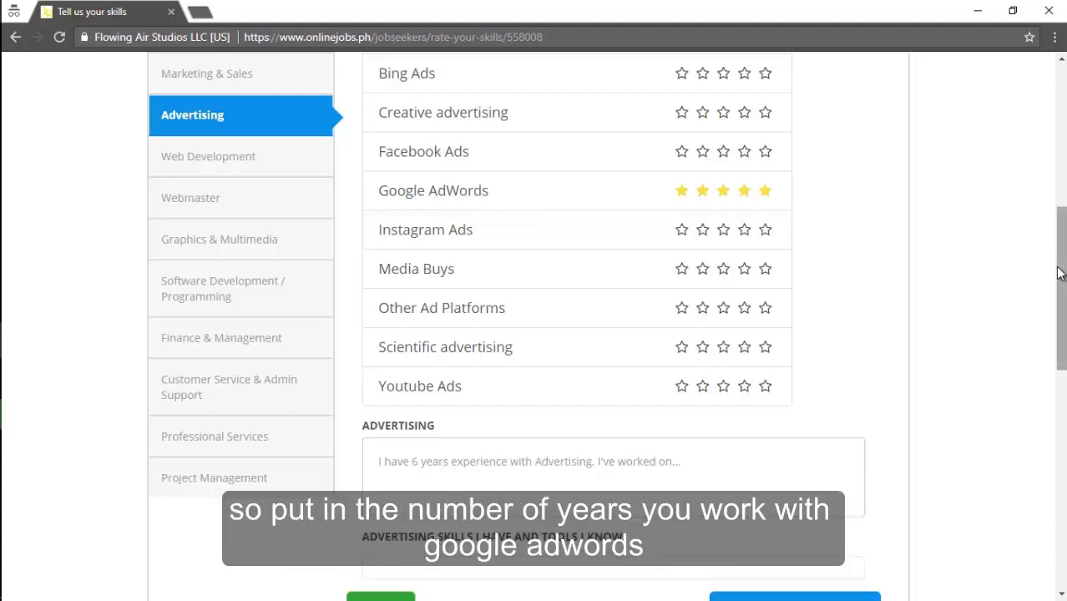
{"action": "left_click", "coordinate": [555, 458]}
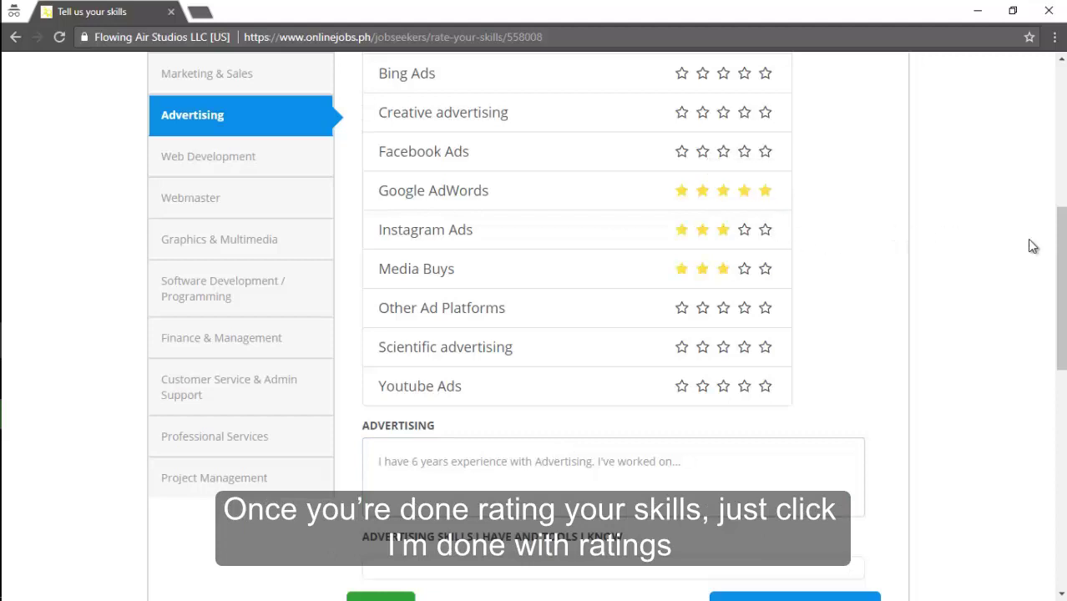
{"action": "scroll", "coordinate": [1064, 259], "scroll_direction": "down", "scroll_amount": 2}
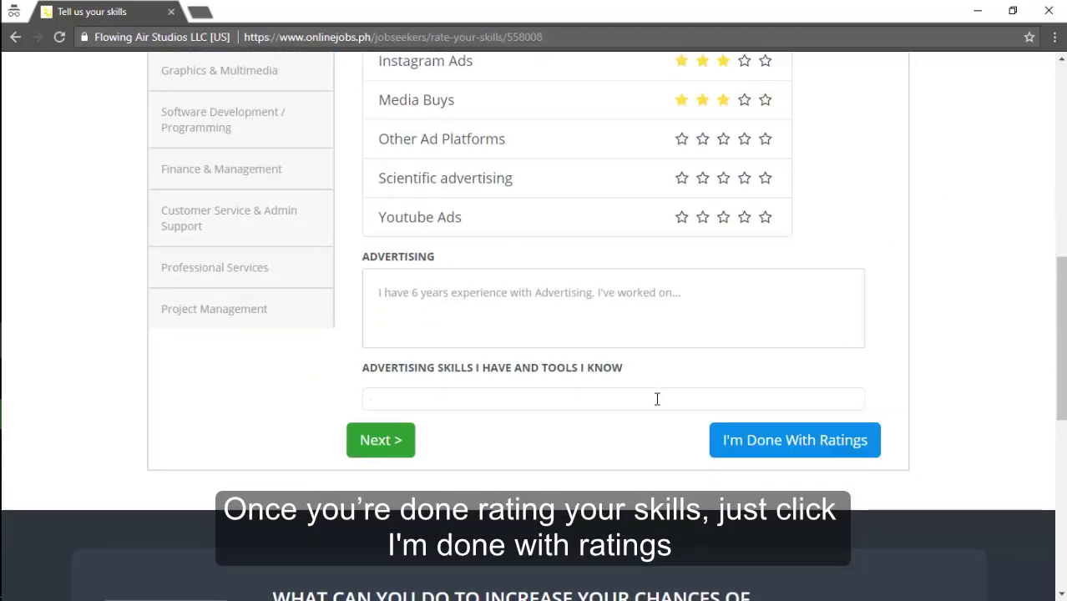
Step: Save the skill ratings and go to the Office & Admin (VA) job listings
{"action": "left_click", "coordinate": [782, 437]}
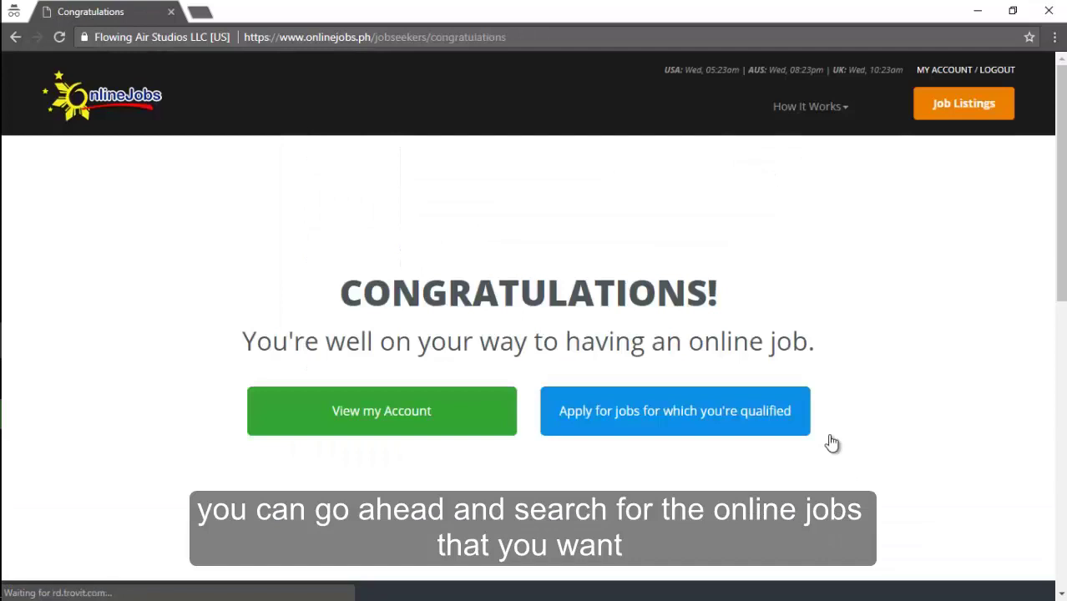
{"action": "left_click", "coordinate": [666, 422]}
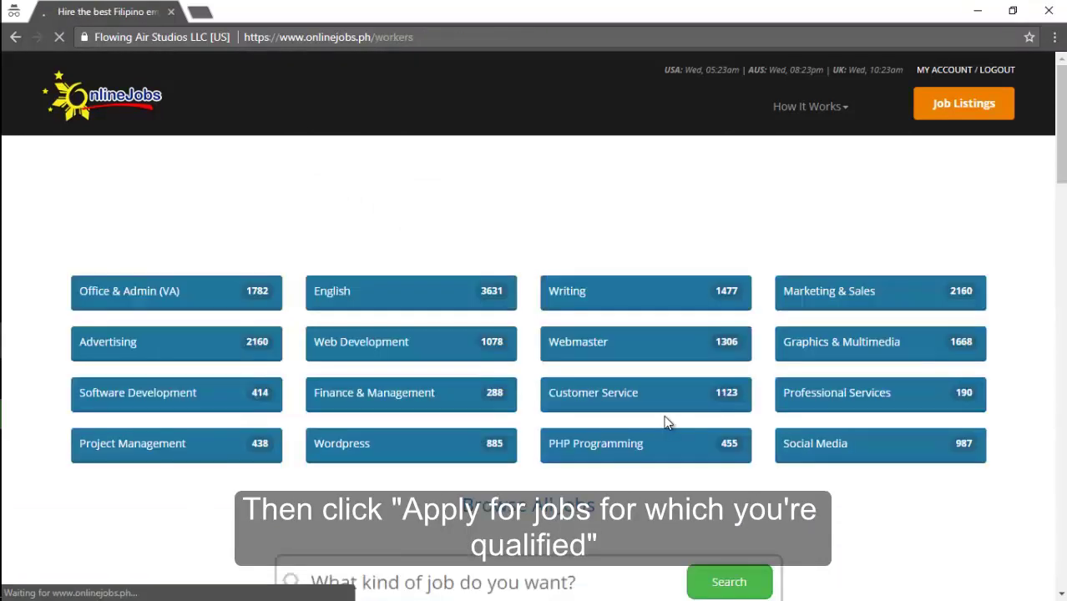
{"action": "left_click", "coordinate": [608, 281]}
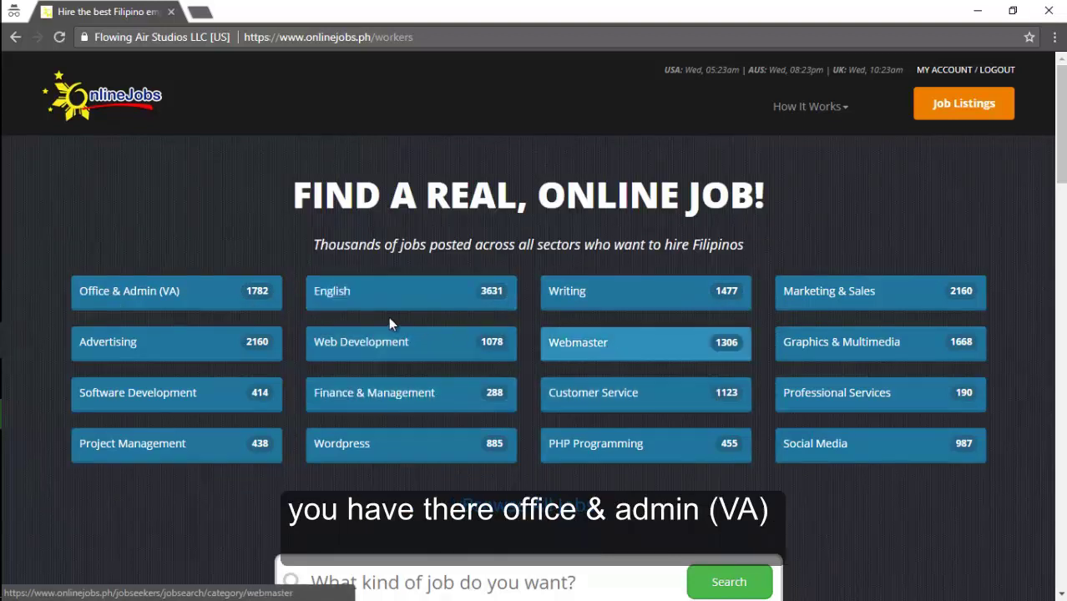
{"action": "left_click", "coordinate": [219, 294]}
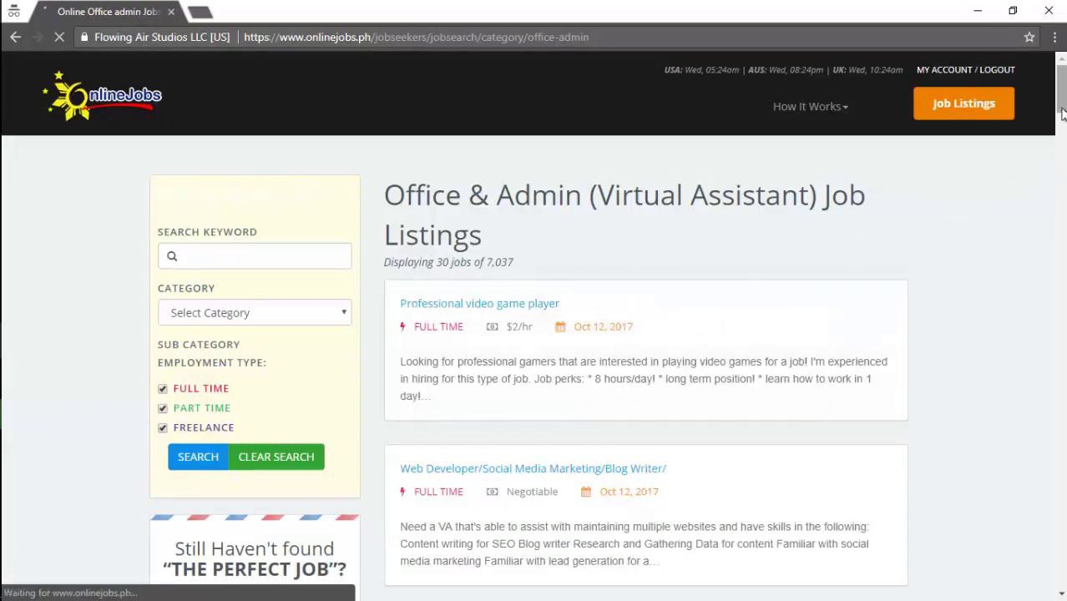
Step: Open the 'VA for my start up online store' posting and highlight its ID Proof 60 requirement
{"action": "left_click_drag", "start_coordinate": [1062, 113], "coordinate": [1063, 164]}
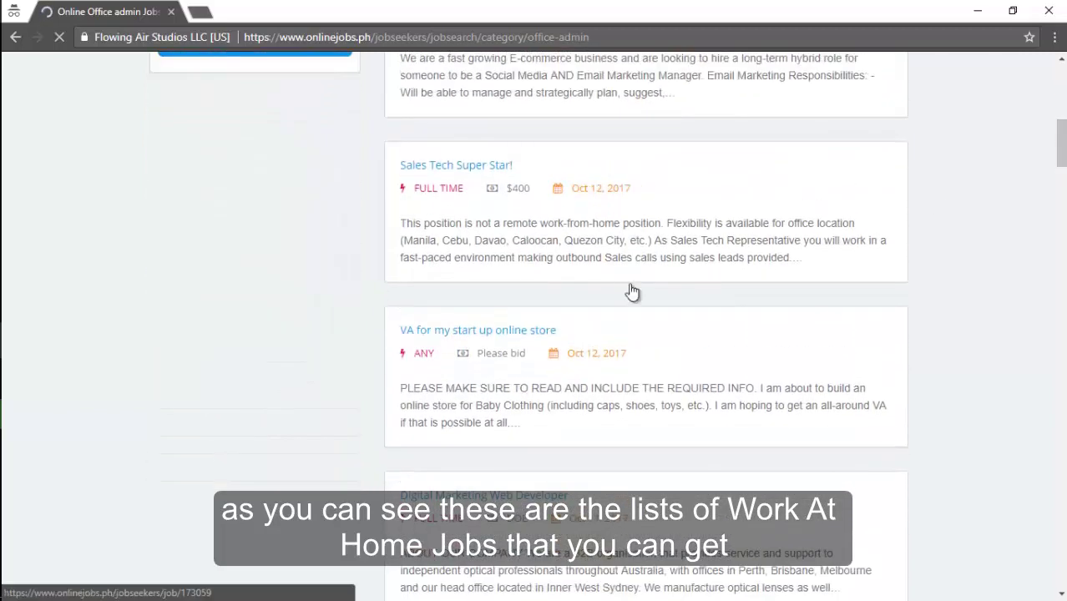
{"action": "left_click", "coordinate": [471, 333]}
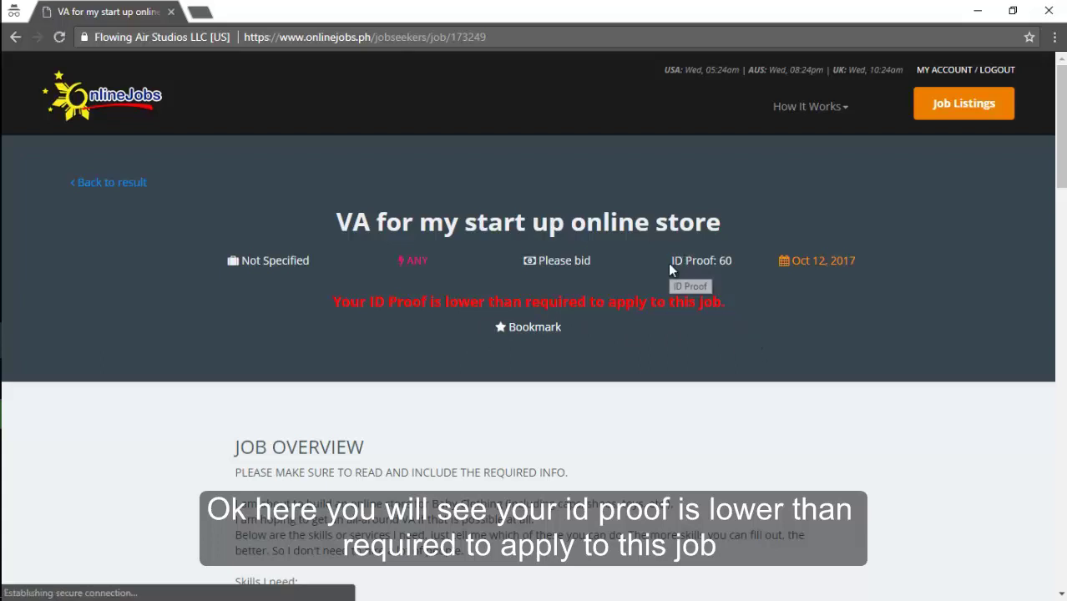
{"action": "triple_click", "coordinate": [693, 263]}
{"action": "left_click", "coordinate": [735, 270]}
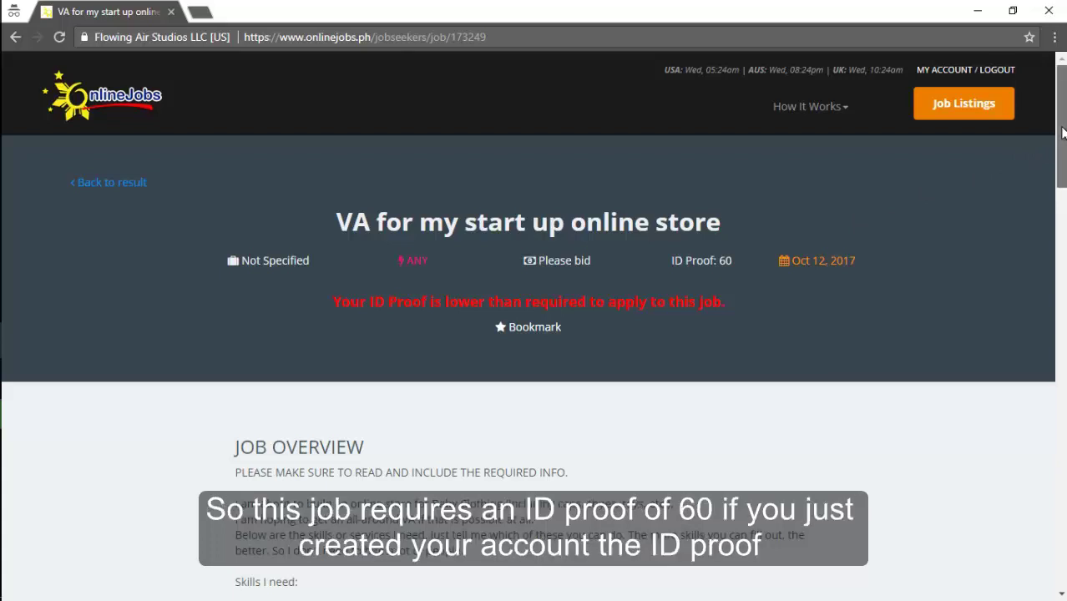
{"action": "left_click_drag", "start_coordinate": [1062, 131], "coordinate": [1062, 124]}
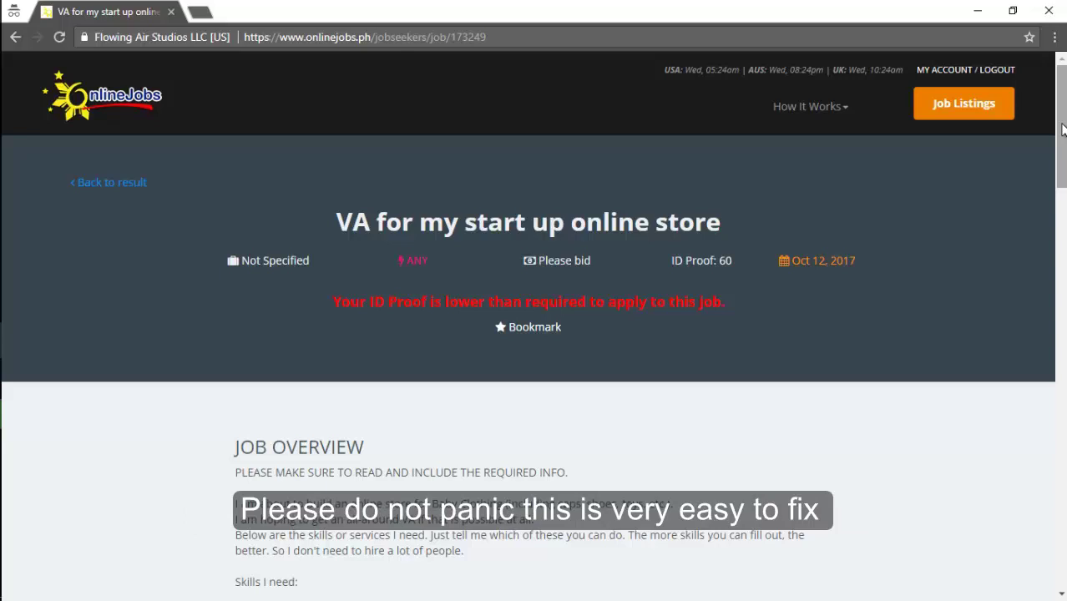
Step: Open My Account, read the red safety warning, and dismiss it with OKAY, GOT IT
{"action": "left_click", "coordinate": [934, 72]}
{"action": "scroll", "coordinate": [738, 173], "scroll_direction": "down", "scroll_amount": 2}
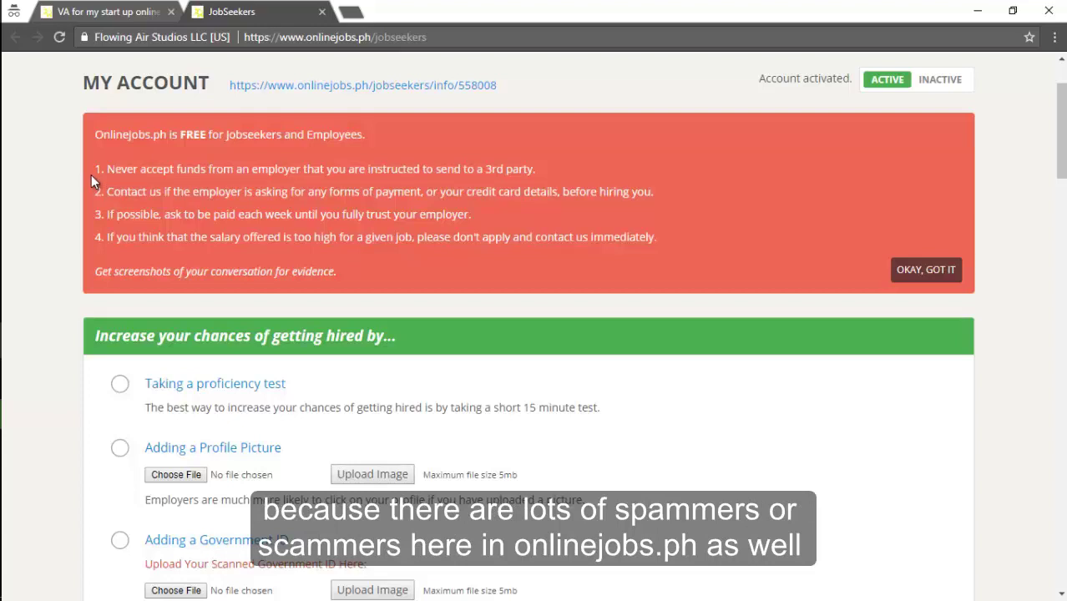
{"action": "left_click_drag", "start_coordinate": [92, 172], "coordinate": [529, 172]}
{"action": "left_click", "coordinate": [536, 172]}
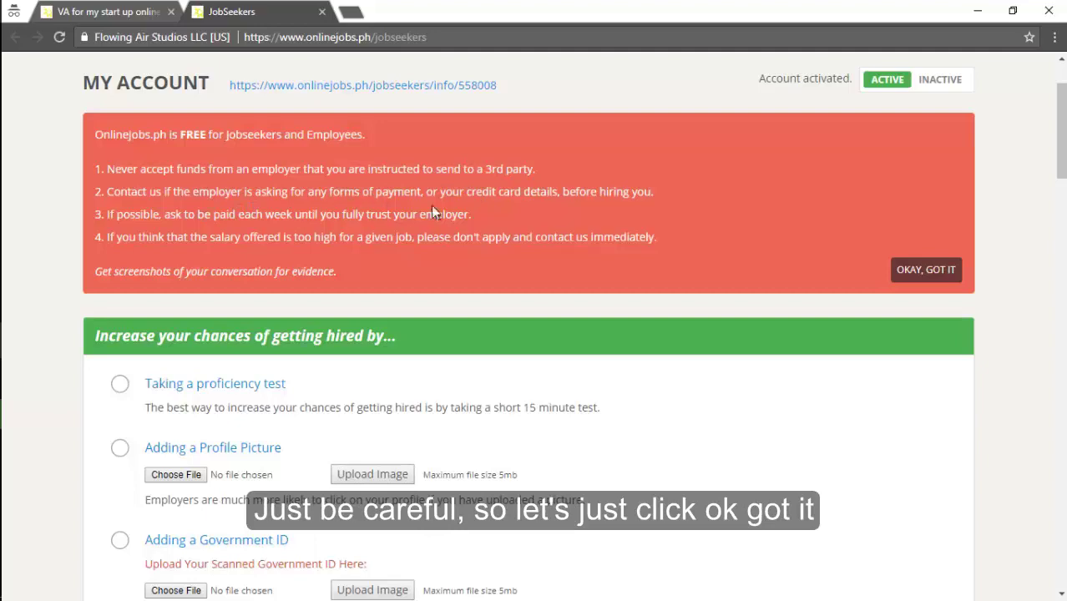
{"action": "scroll", "coordinate": [488, 215], "scroll_direction": "down", "scroll_amount": 1}
{"action": "left_click", "coordinate": [931, 185]}
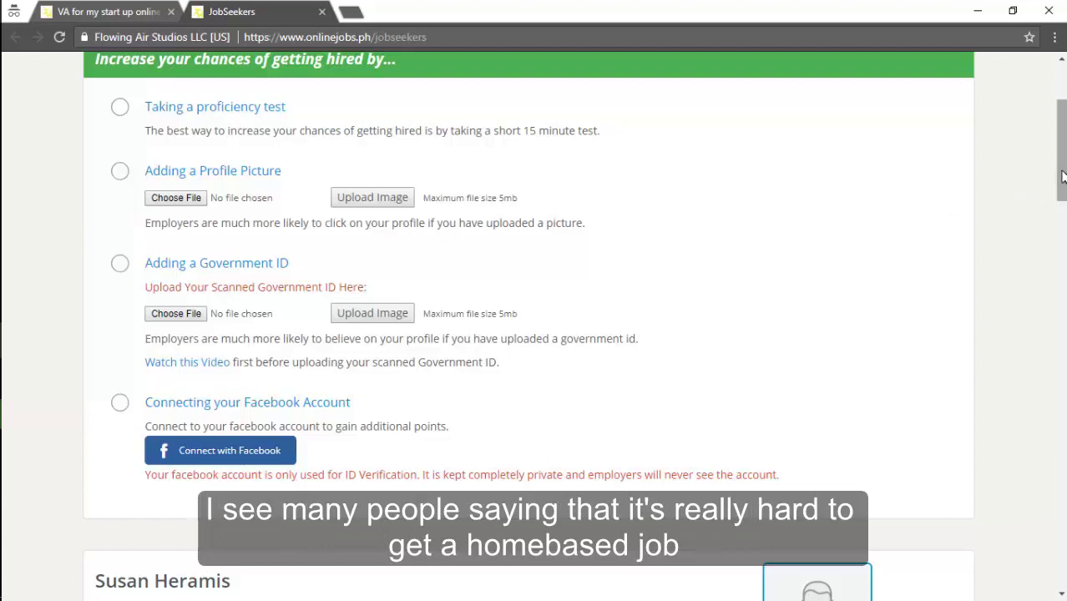
{"action": "scroll", "coordinate": [1044, 169], "scroll_direction": "up", "scroll_amount": 1}
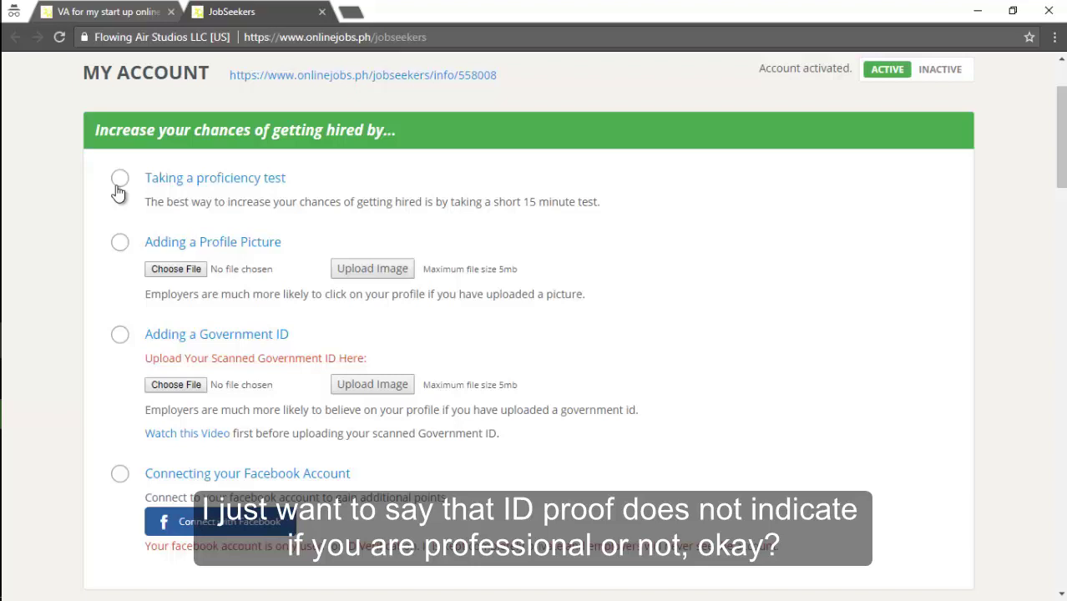
{"action": "scroll", "coordinate": [119, 193], "scroll_direction": "down", "scroll_amount": 1}
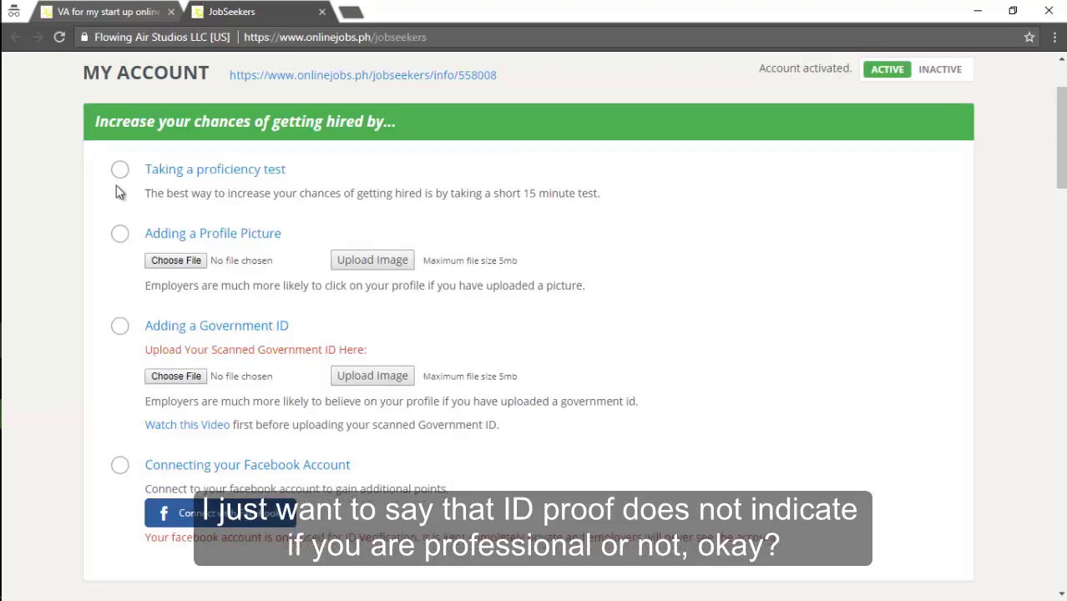